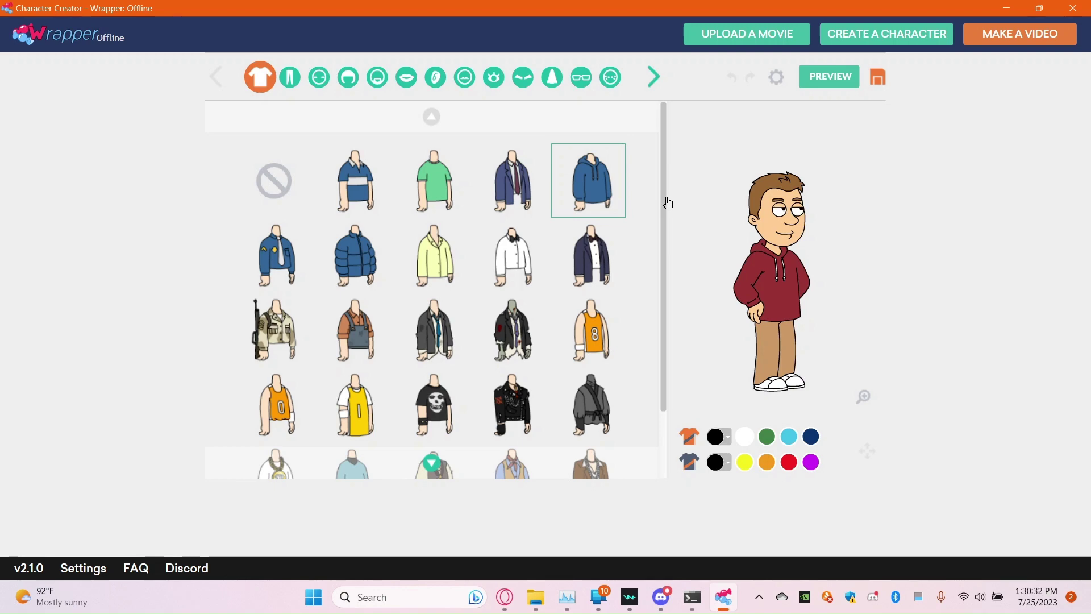
- Scroll the current tops and pants, then browse accessories, glasses, mustaches and eye styles
scroll(668, 203, "down", 1)
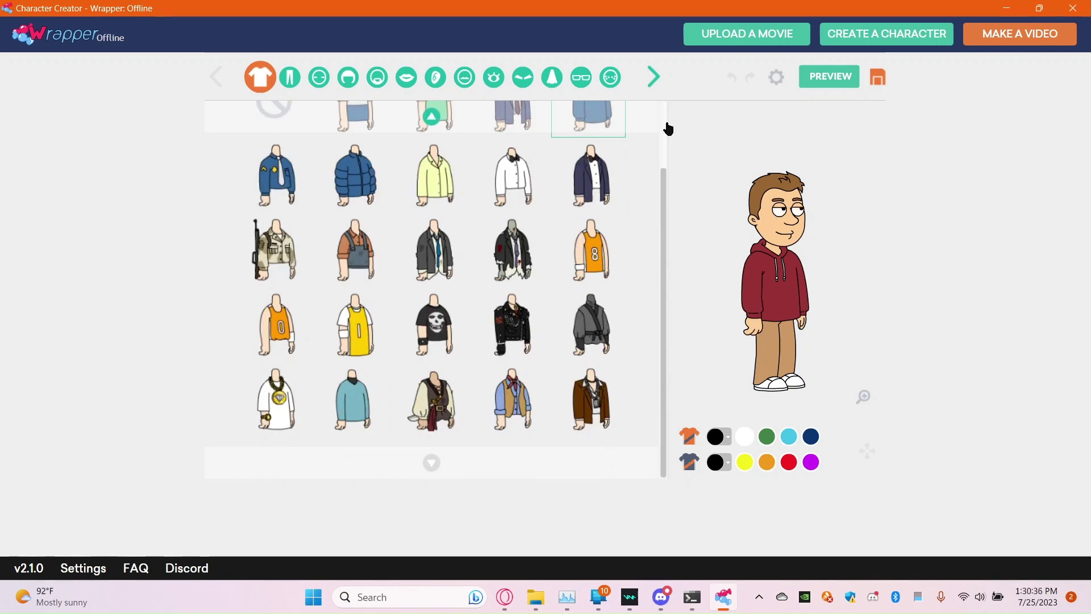
left_click(653, 76)
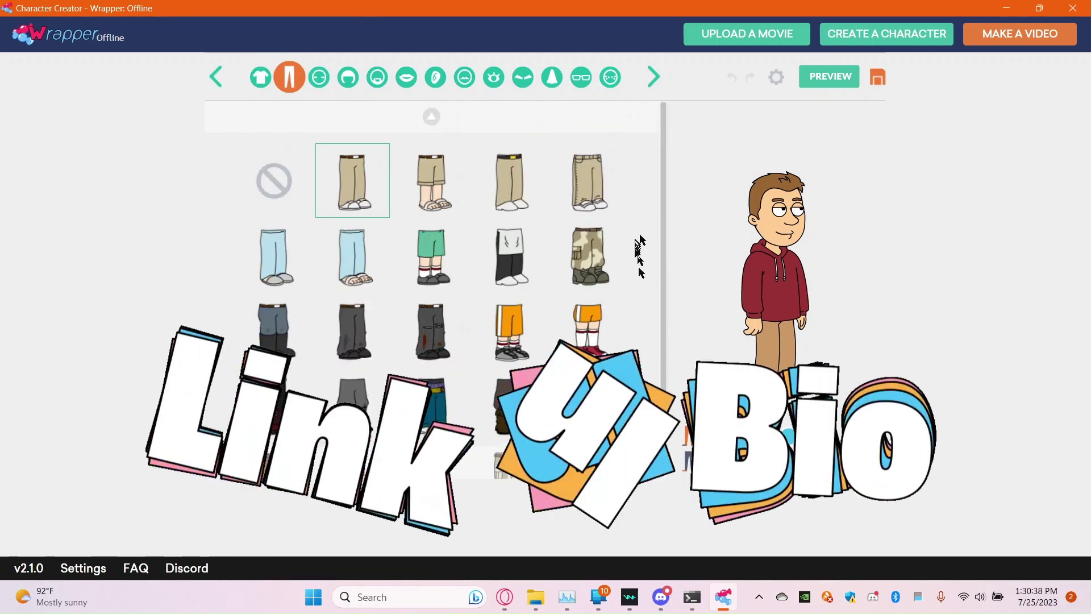
scroll(659, 227, "down", 1)
left_click(603, 84)
left_click(583, 79)
left_click(464, 80)
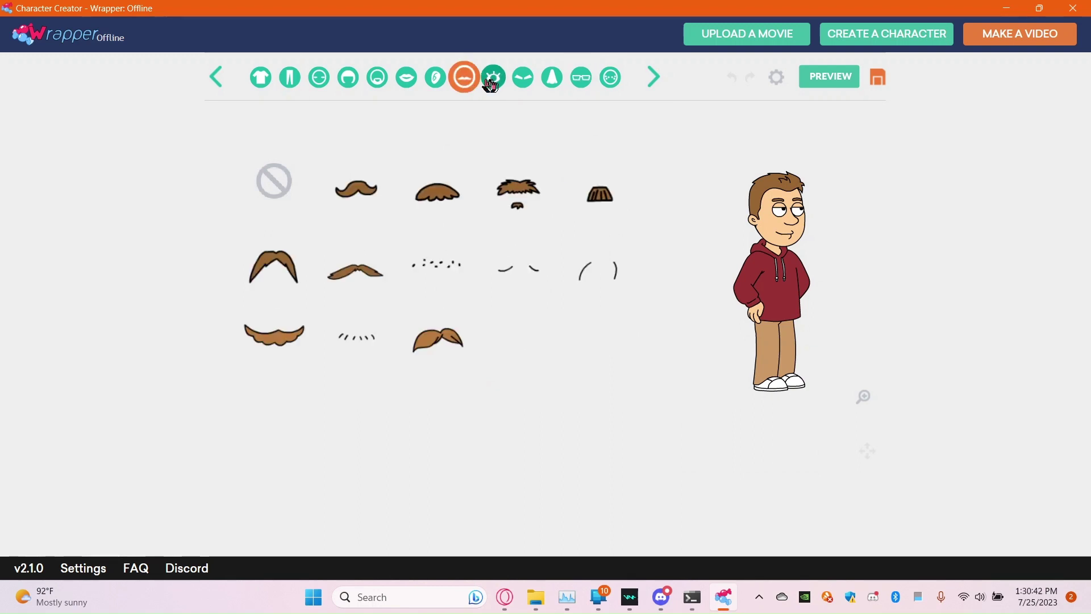
left_click(493, 79)
left_click_drag(663, 262, 653, 408)
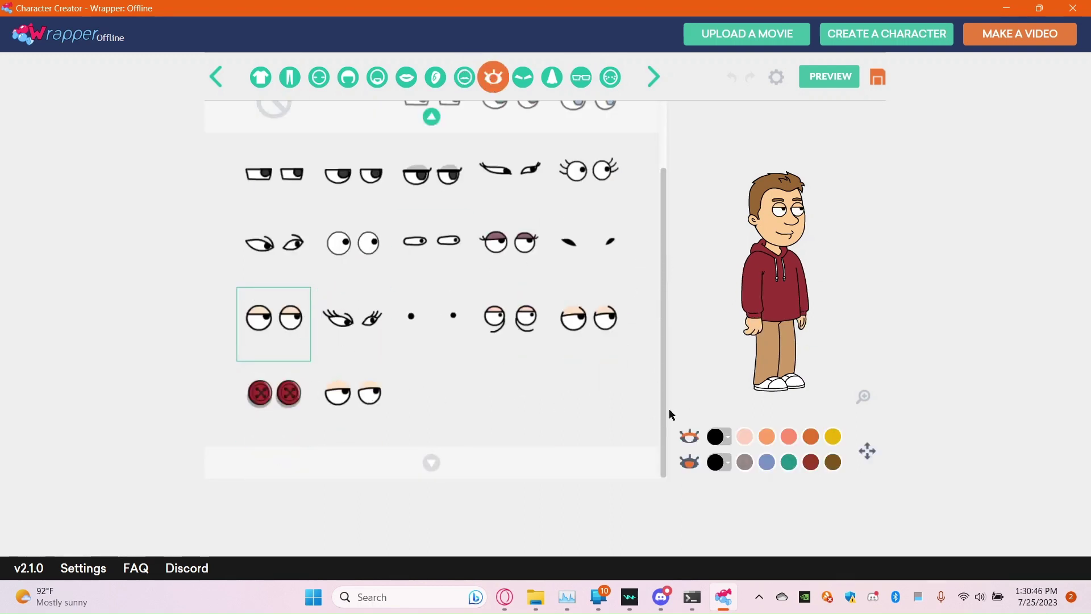
- Close the Character Creator and the Wrapper: Offline server terminal window
left_click(1074, 8)
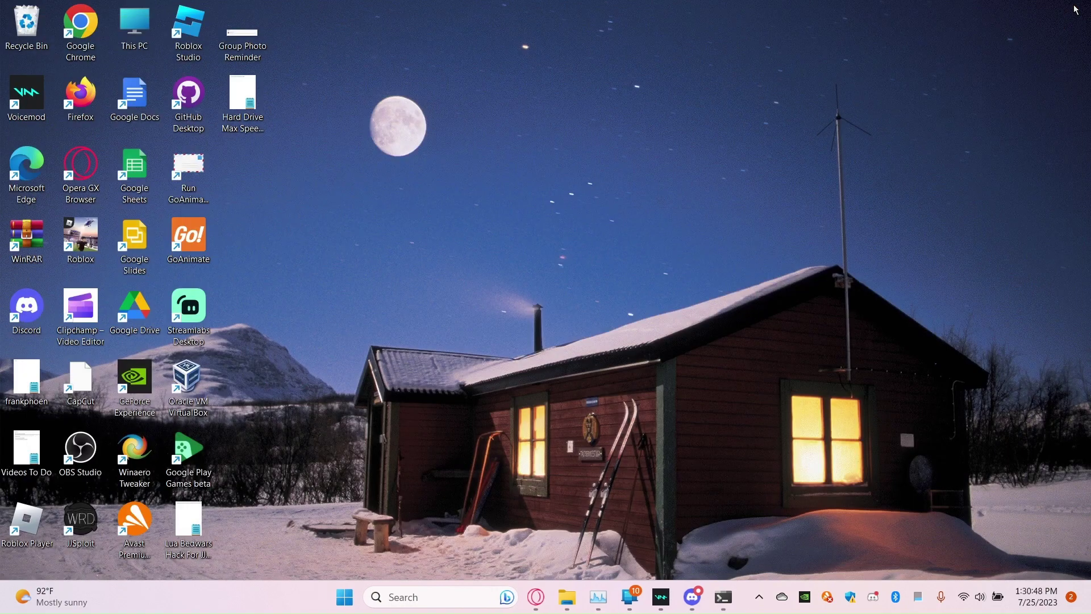
left_click(723, 597)
left_click(923, 126)
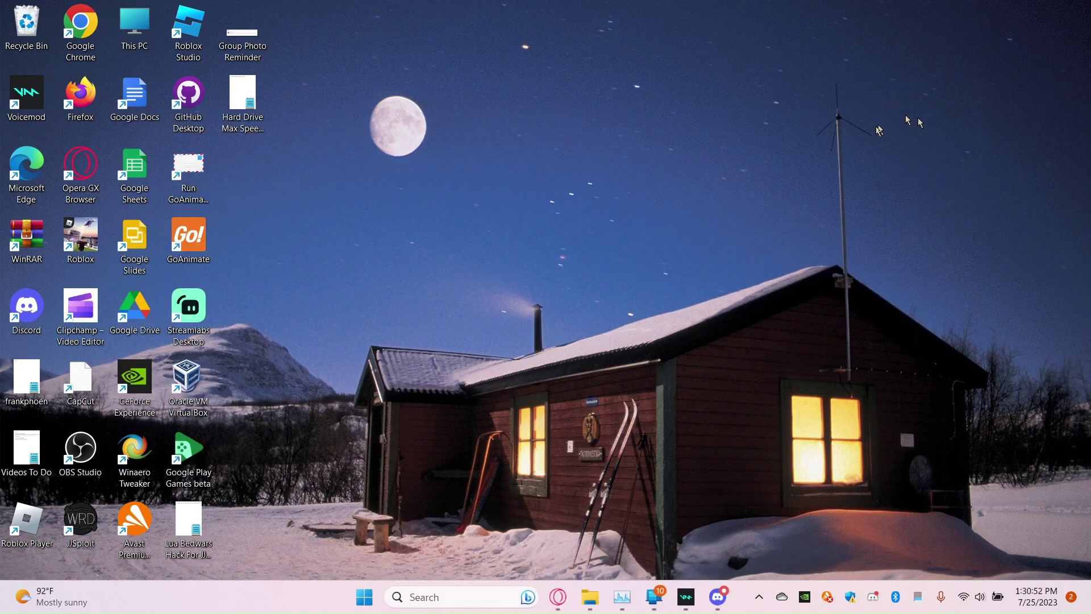
- Open Wrapper-Offline-main in File Explorer, minimize it, and return to the MediaFire download page
left_click(374, 601)
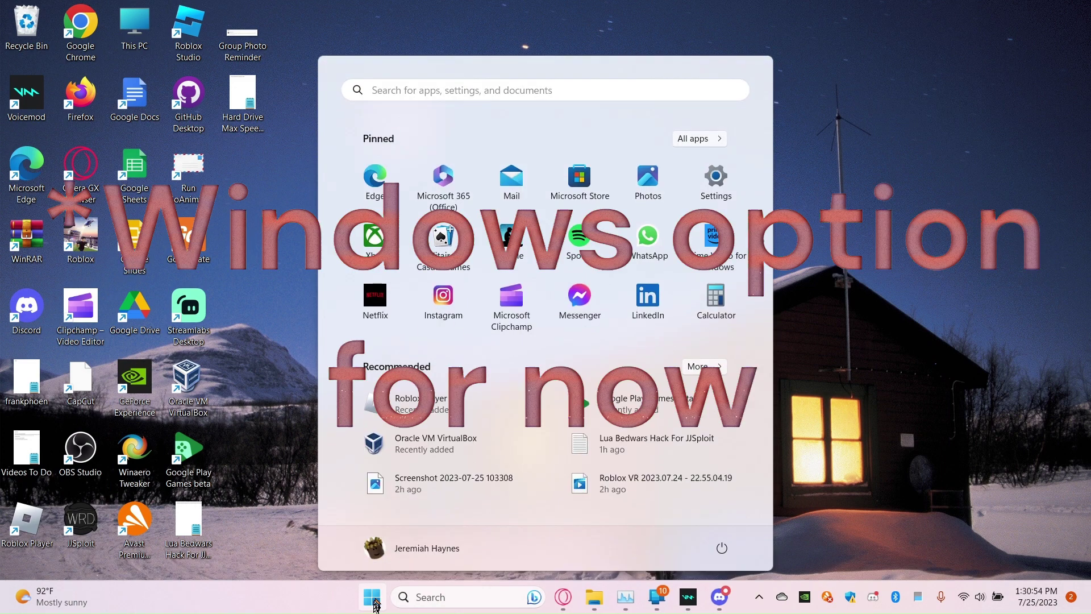
left_click(374, 601)
left_click(586, 595)
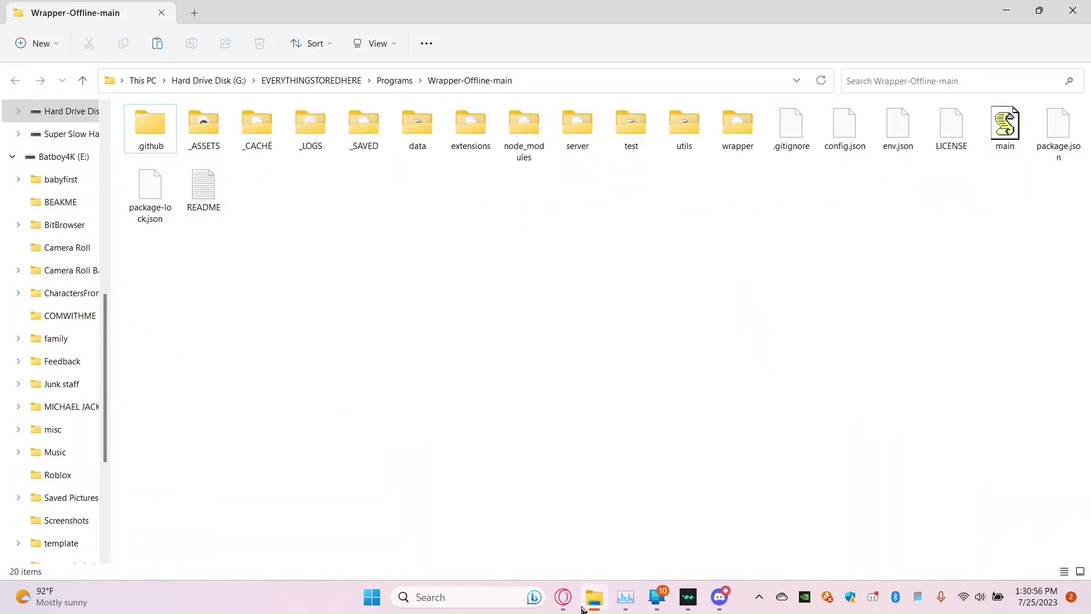
left_click(590, 597)
left_click(563, 597)
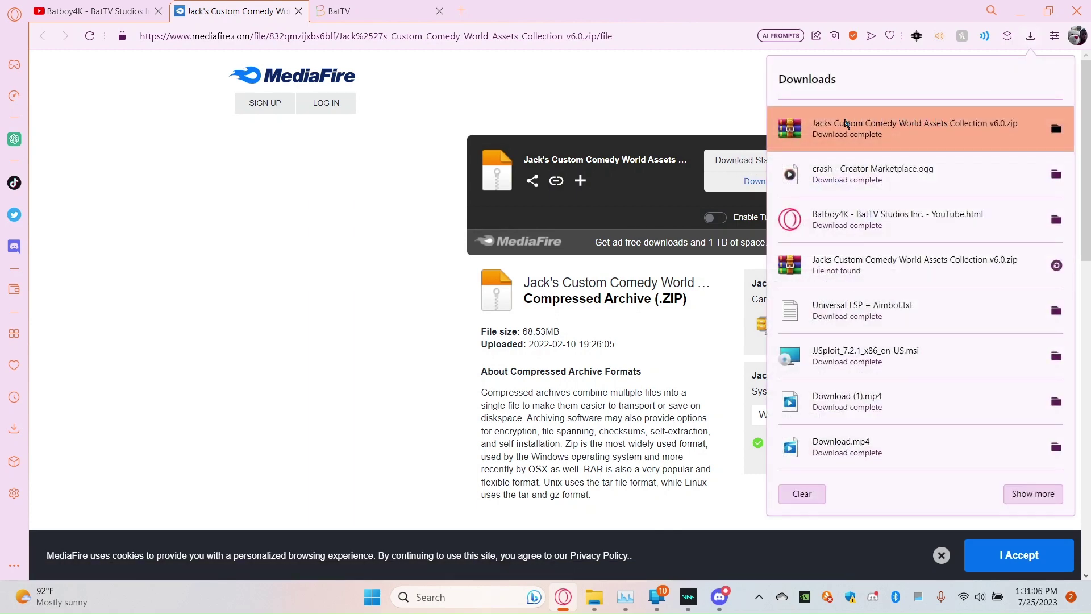
- Open Jacks Custom Comedy World Assets Collection v6.0.zip in WinRAR and move its window higher
left_click(845, 122)
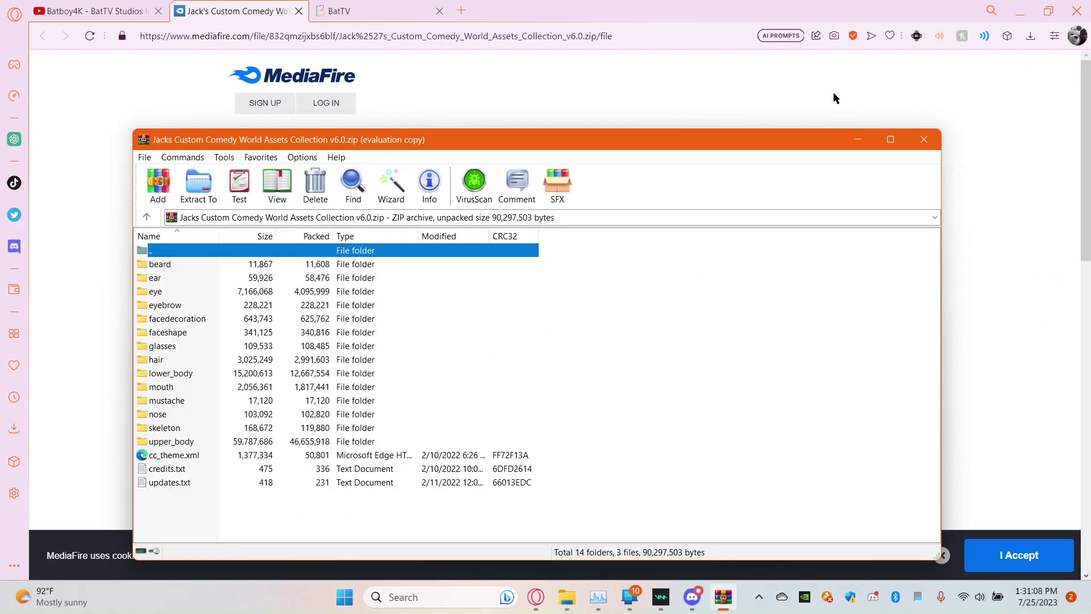
left_click(833, 94)
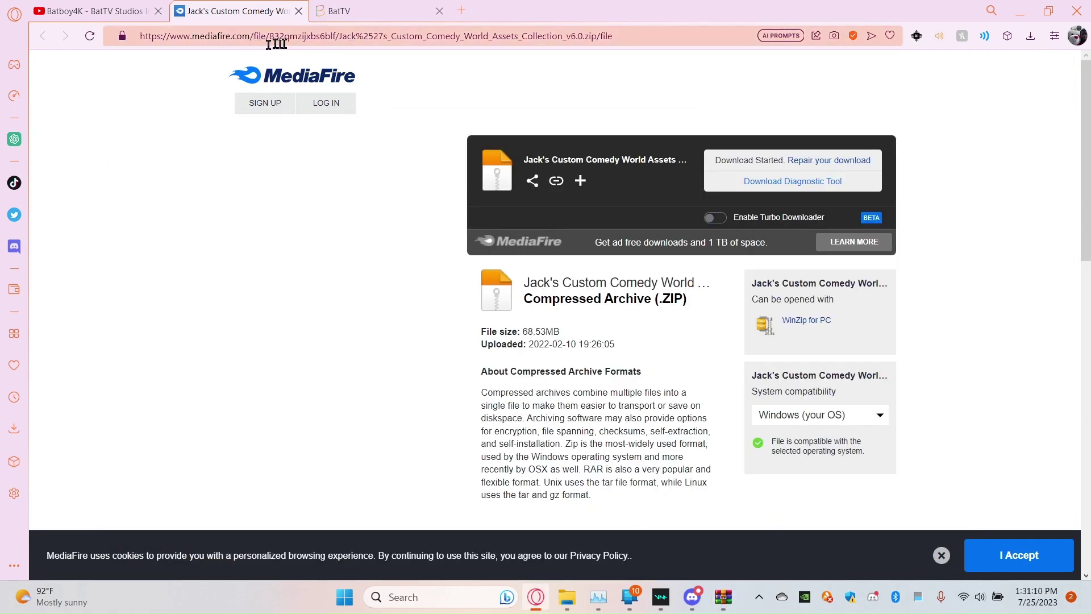
left_click(722, 597)
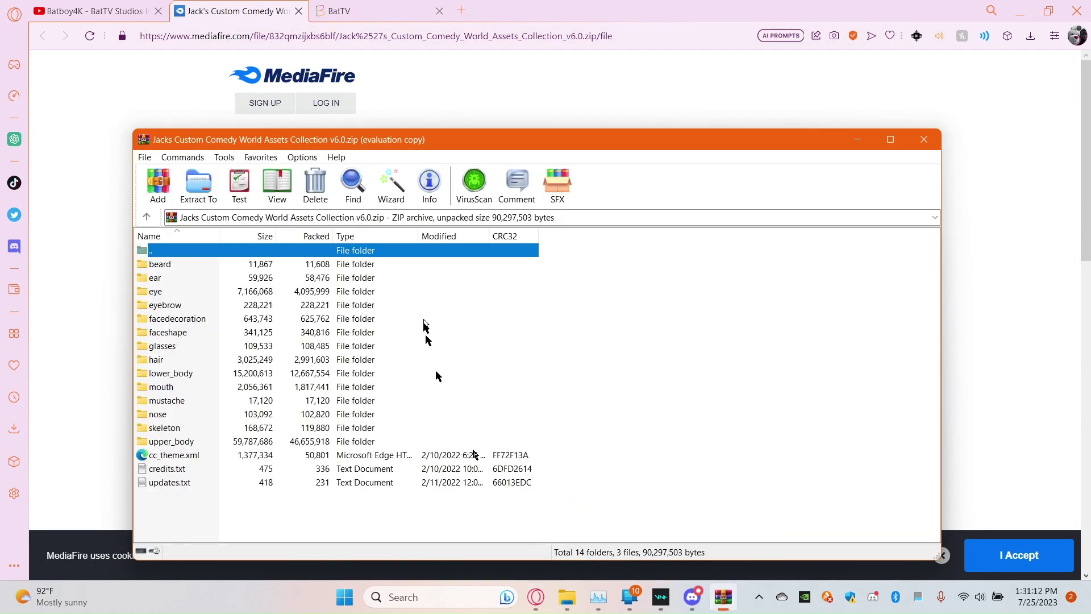
left_click_drag(519, 139, 509, 84)
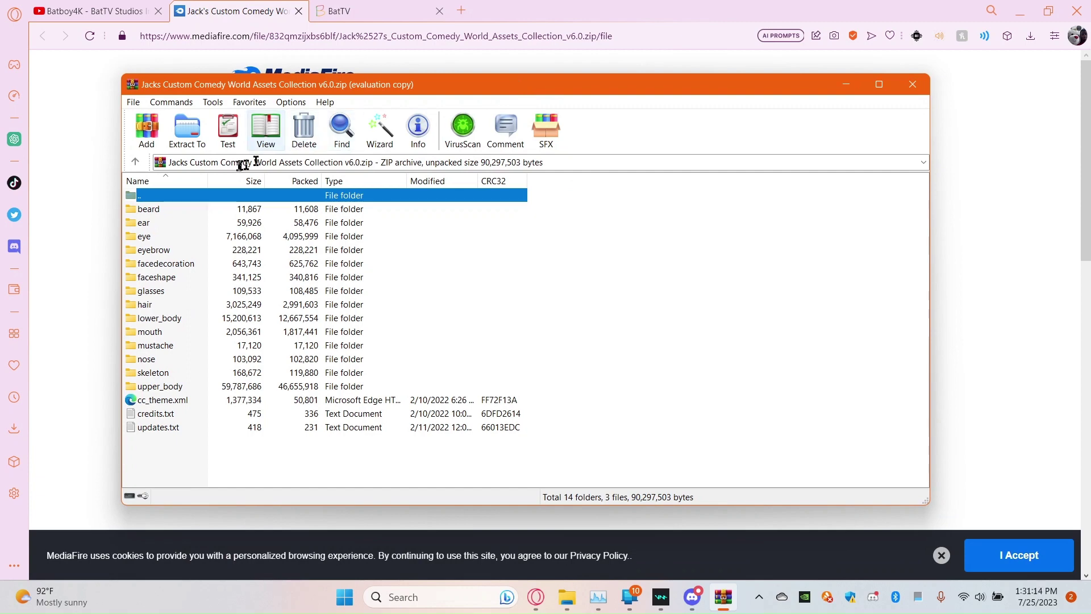
- Set the extraction destination to G:\EVERYTHINGSTOREDHERE\Downloads\family
left_click(180, 144)
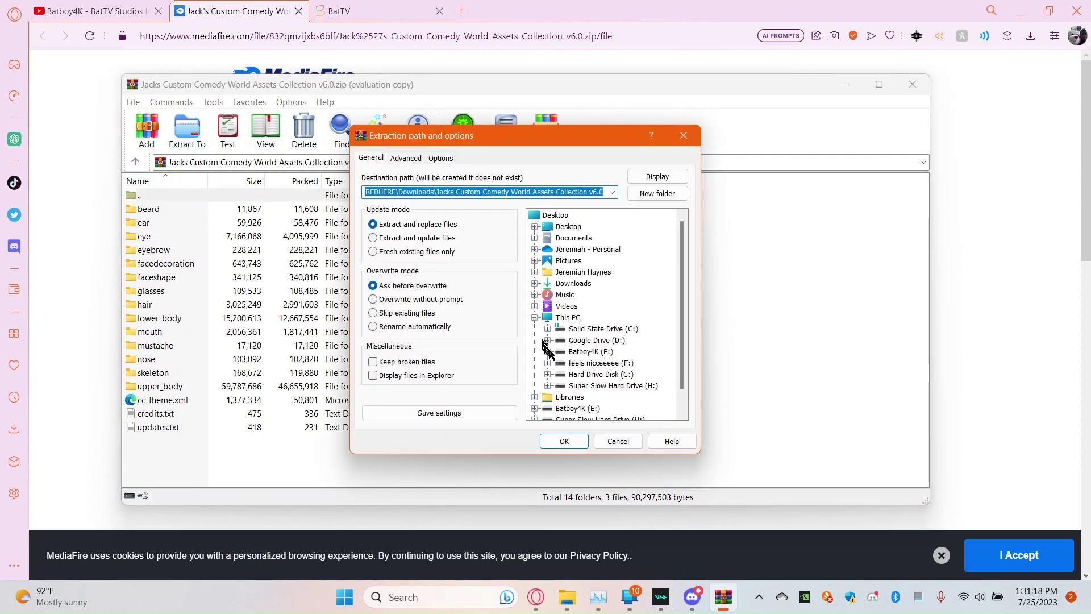
left_click(548, 375)
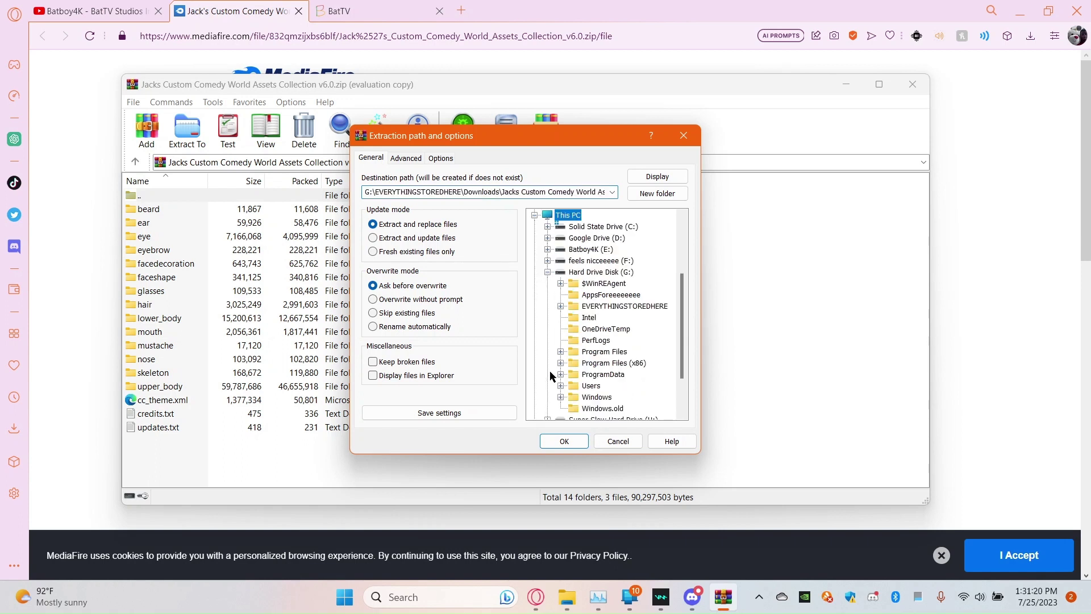
left_click(561, 307)
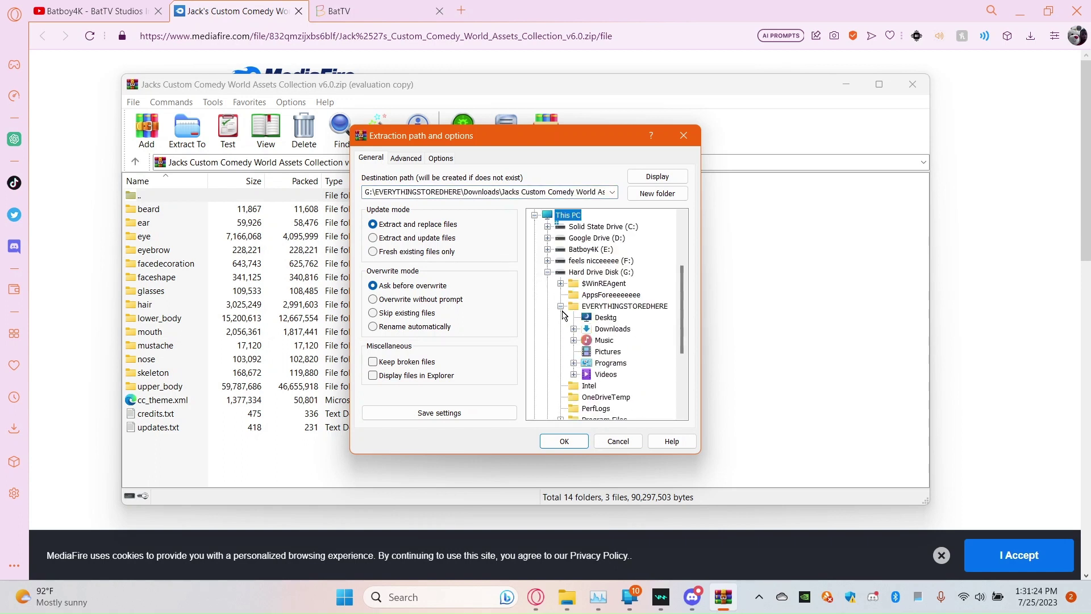
left_click(574, 330)
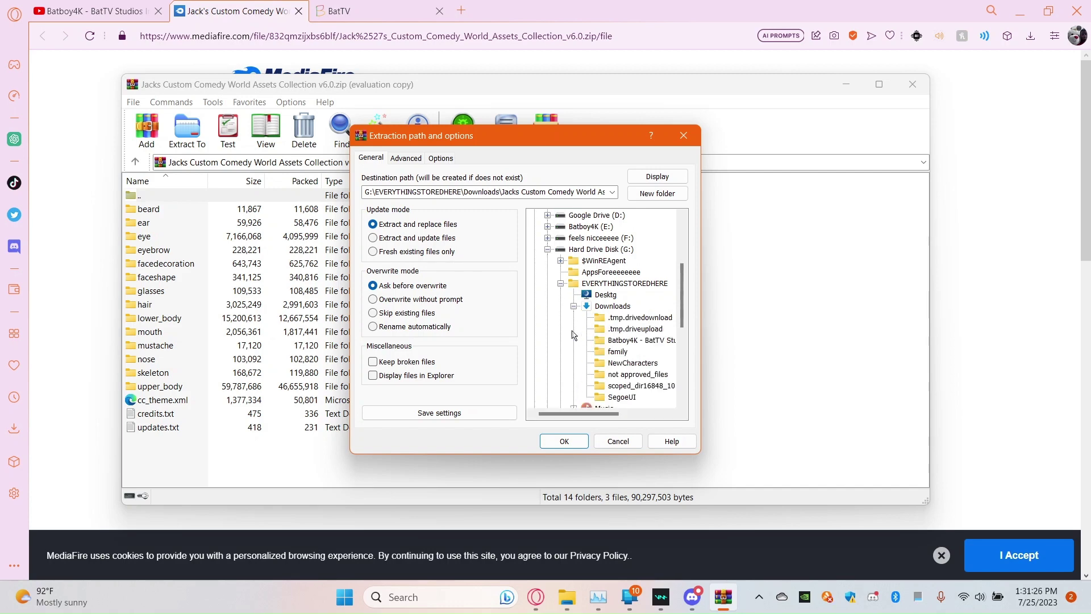
left_click(616, 351)
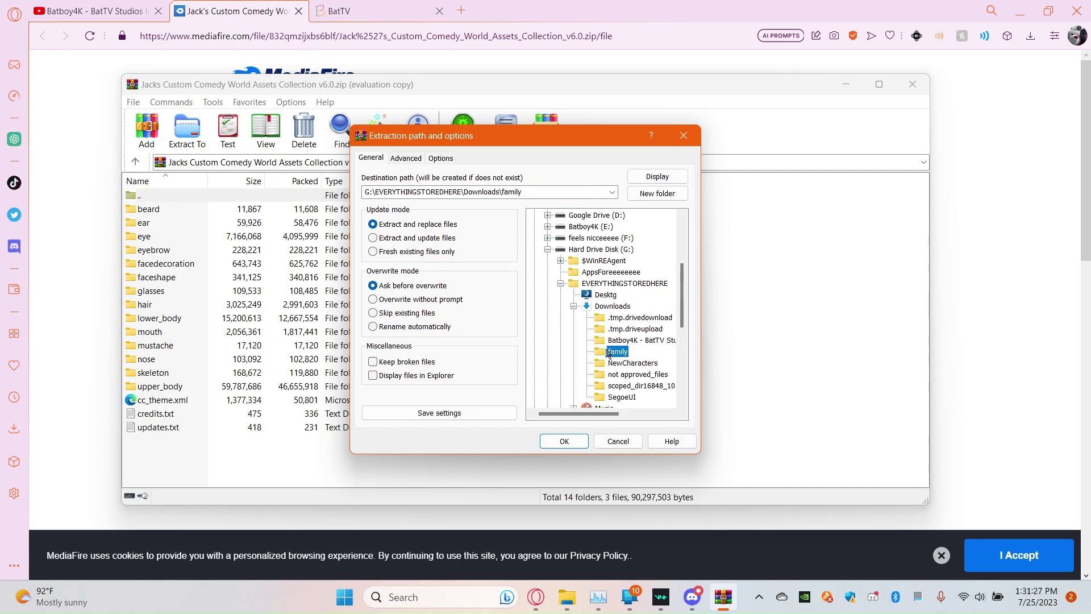
- Start extracting the archive and monitor Disk 0 activity in Task Manager's Performance view
left_click(564, 441)
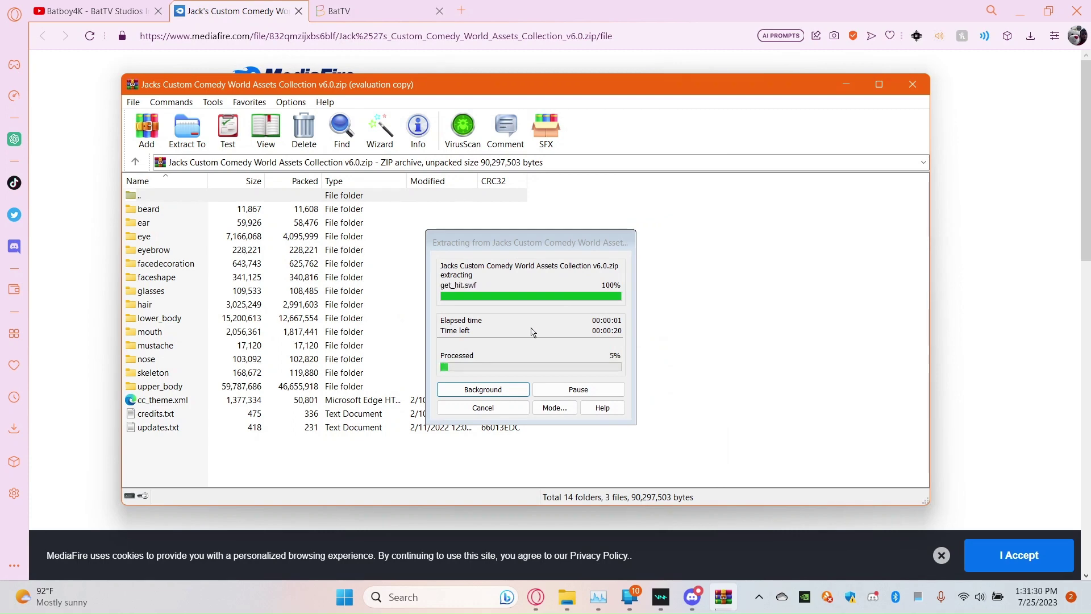
key("ctrl+shift+Escape")
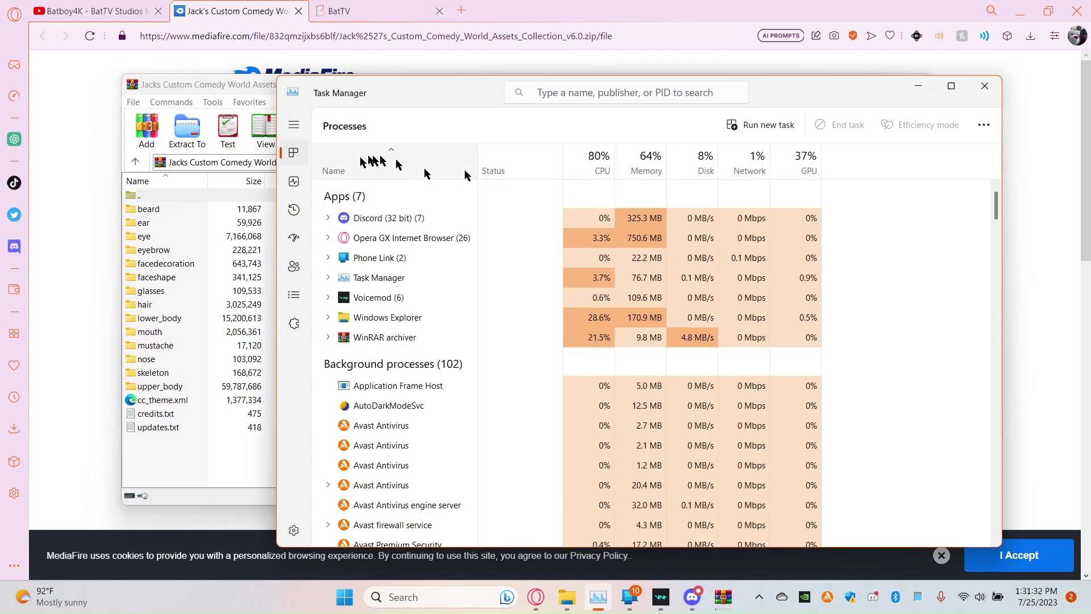
left_click(294, 180)
left_click(370, 205)
double_click(390, 242)
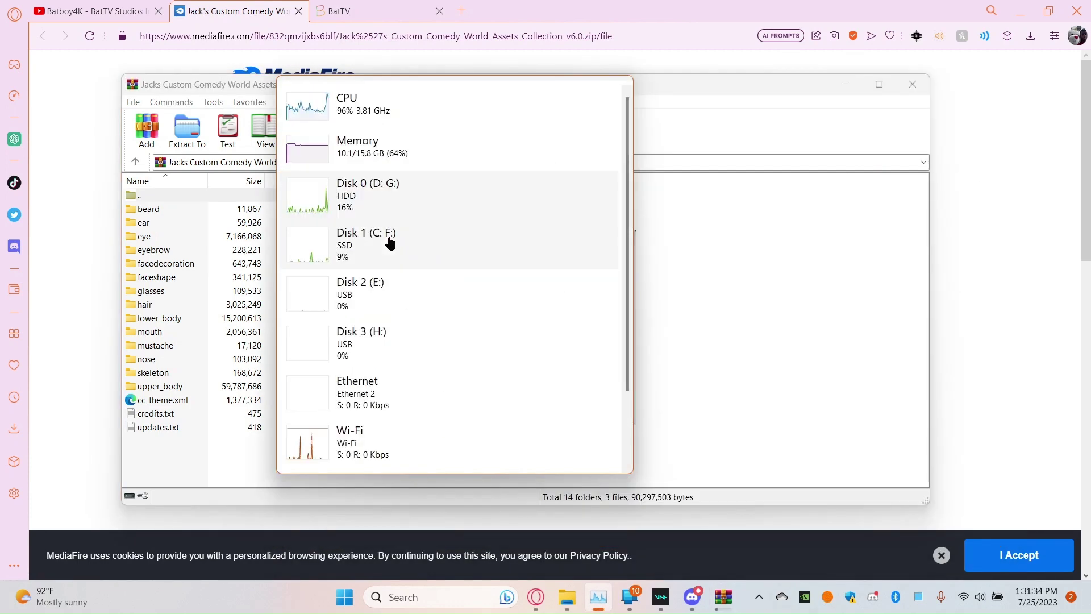
double_click(449, 84)
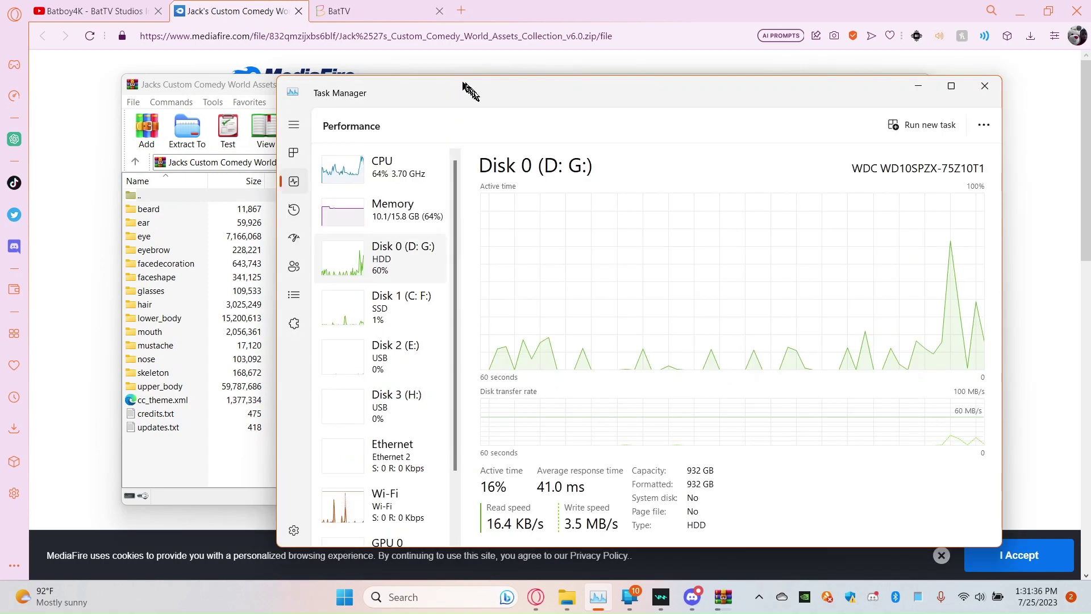
left_click_drag(714, 100, 727, 84)
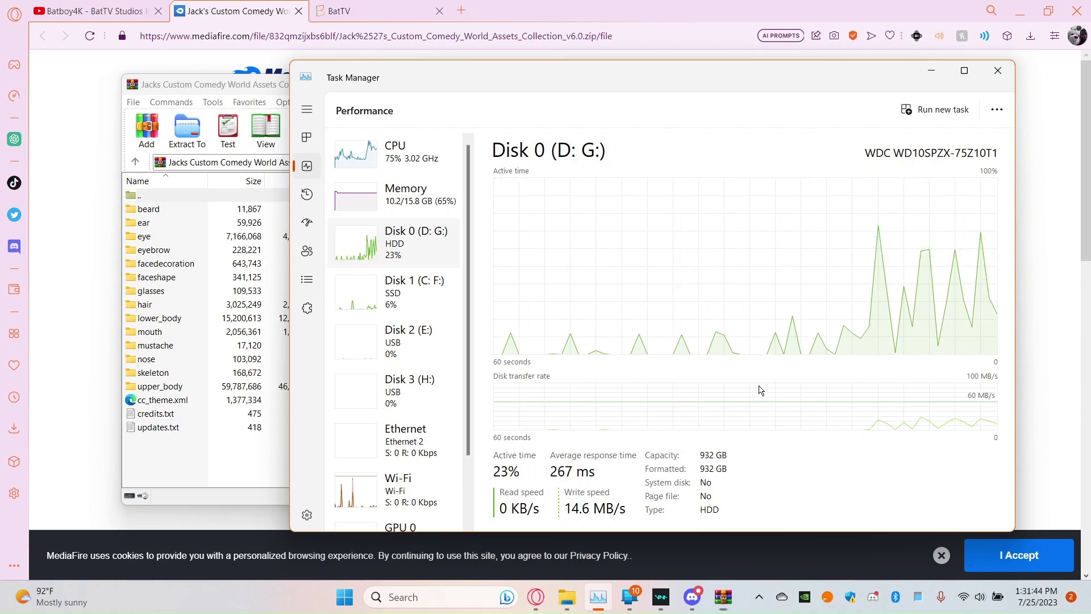
- Minimize Task Manager and close the WinRAR archive window
key("super+s")
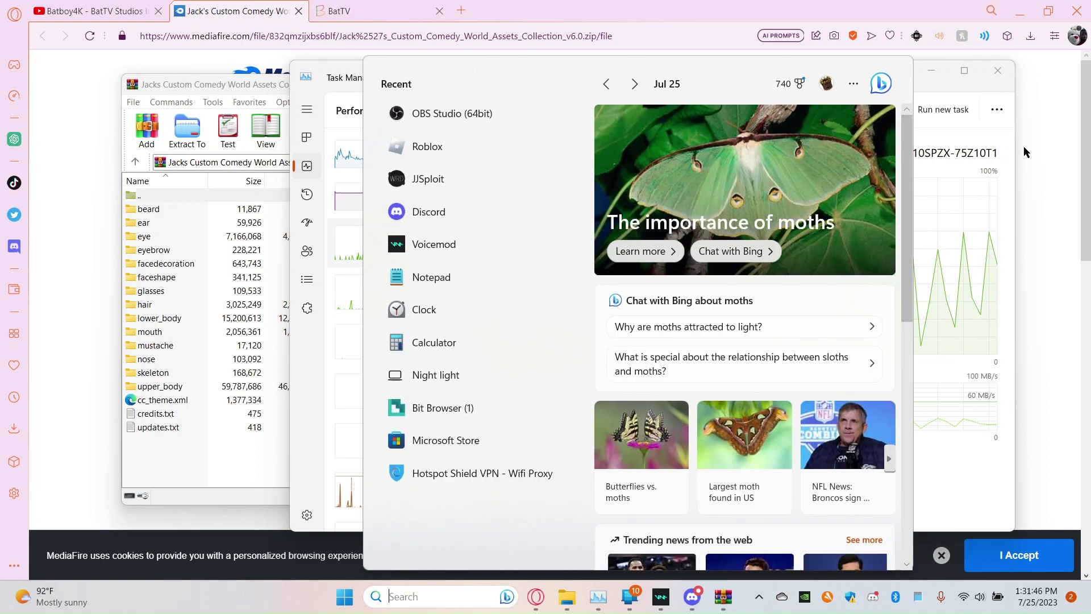
left_click(931, 70)
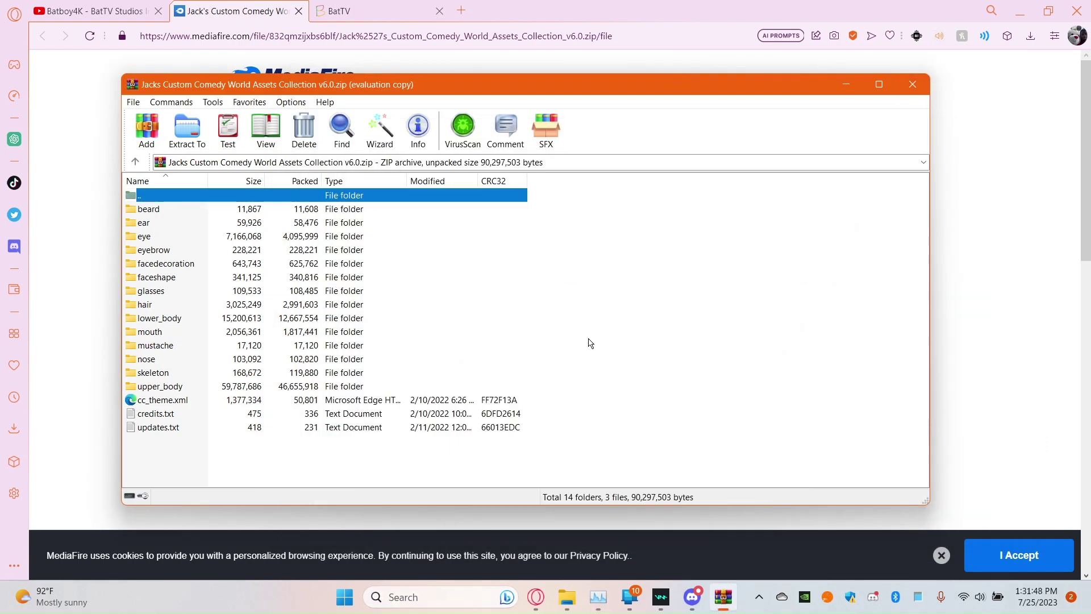
left_click(912, 84)
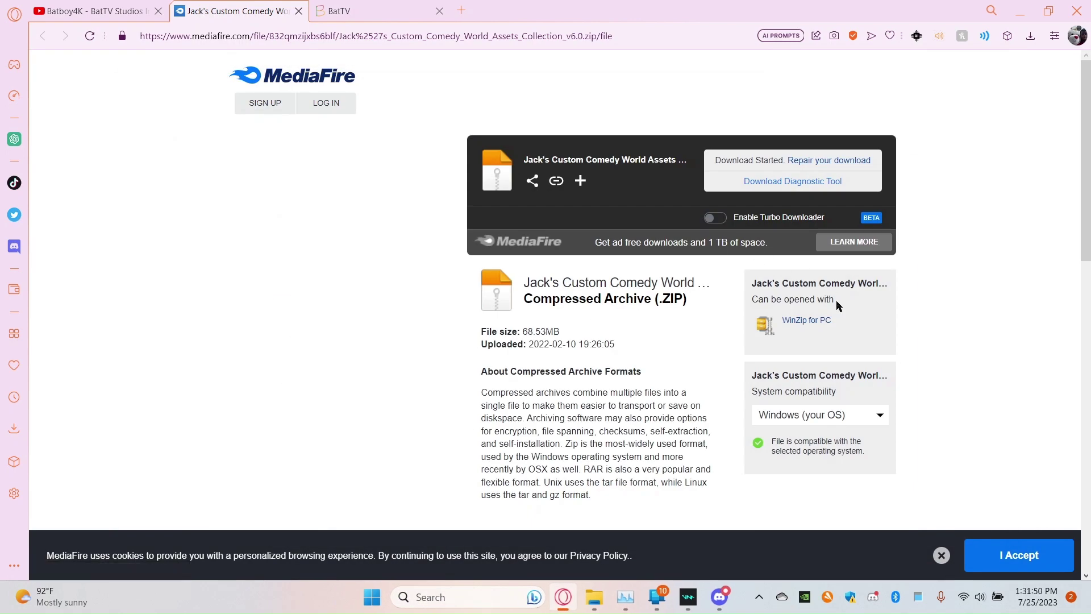
- Open the Run GoAnimate shortcut's folder location in File Explorer, closing the duplicate window
left_click(1023, 9)
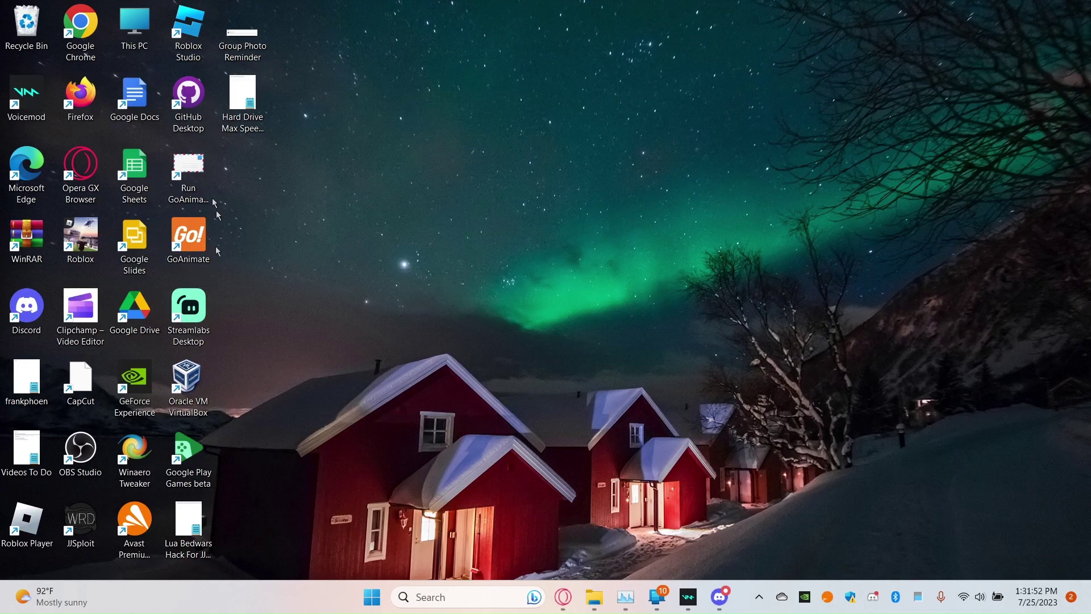
right_click(199, 172)
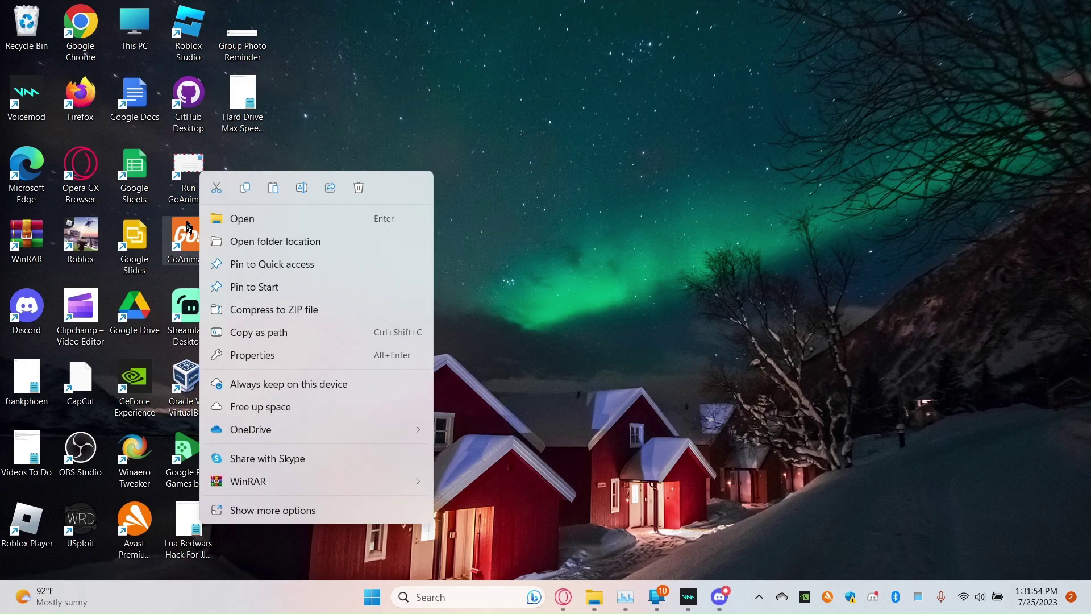
left_click(188, 178)
right_click(187, 177)
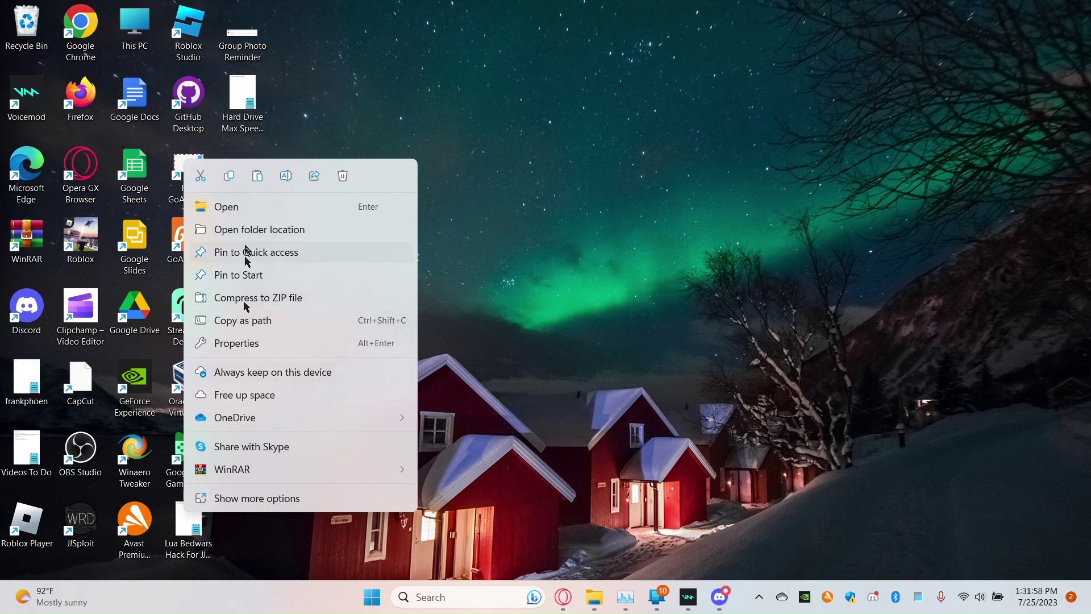
left_click(253, 230)
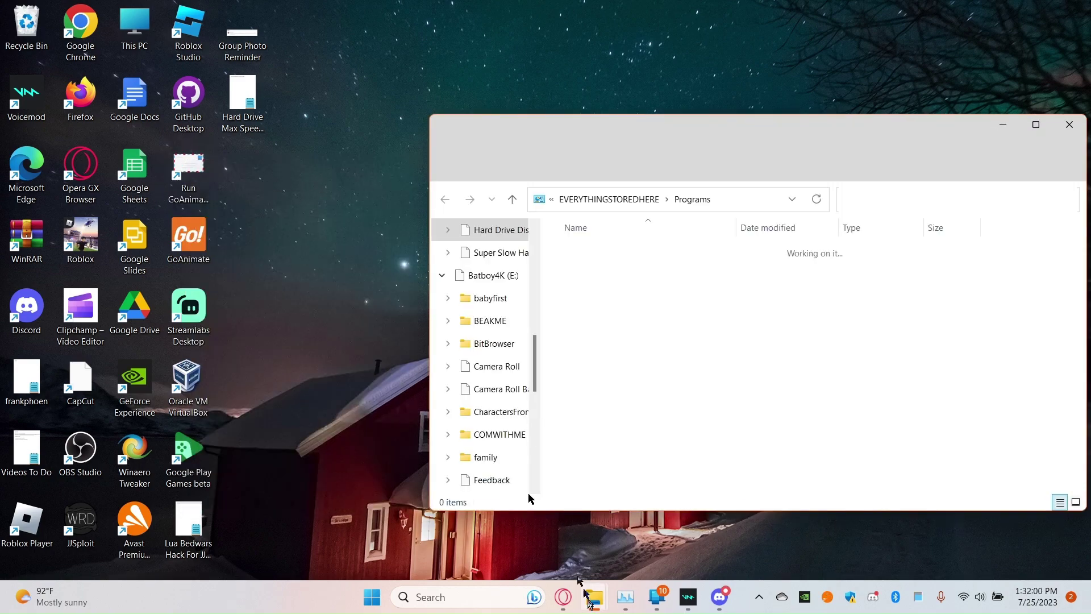
mouse_move(591, 603)
left_click(579, 479)
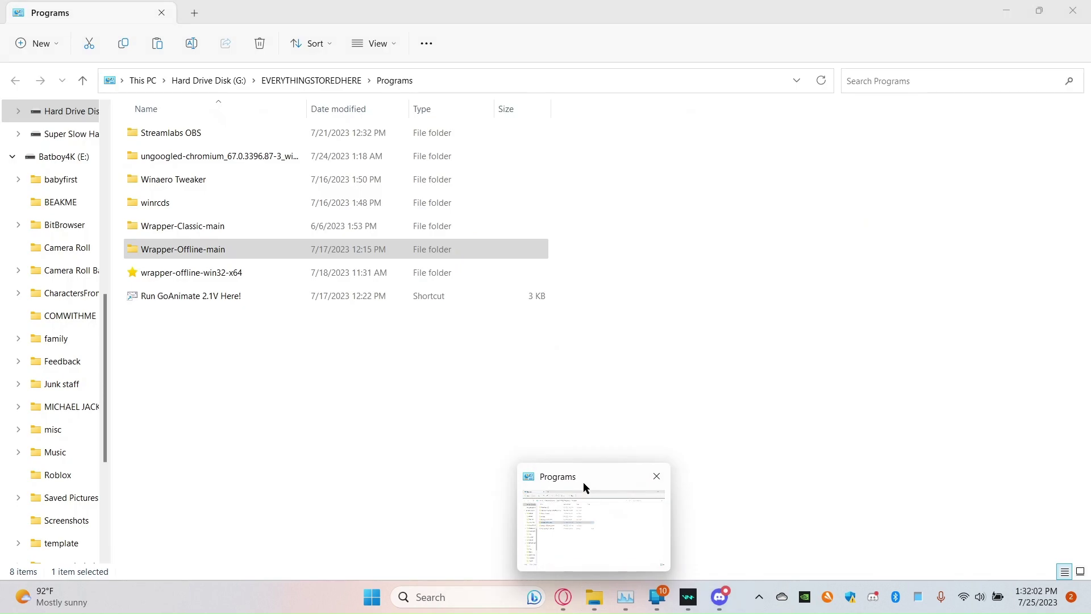
- Navigate Wrapper-Offline-main > server > store > 3a981f5cb2739137 > cc_store and select the family folder
double_click(214, 253)
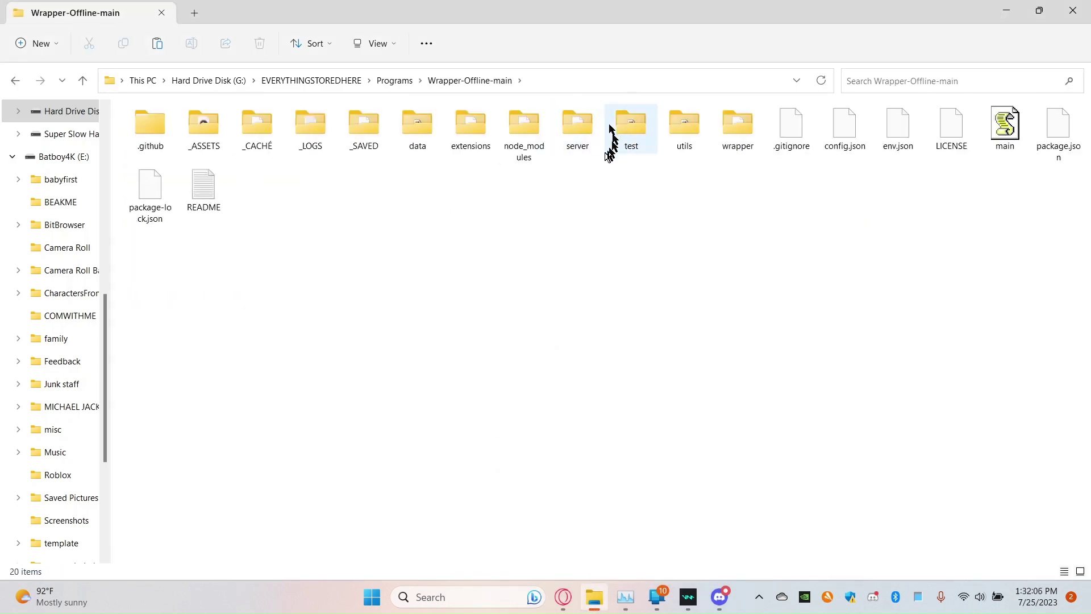
double_click(574, 137)
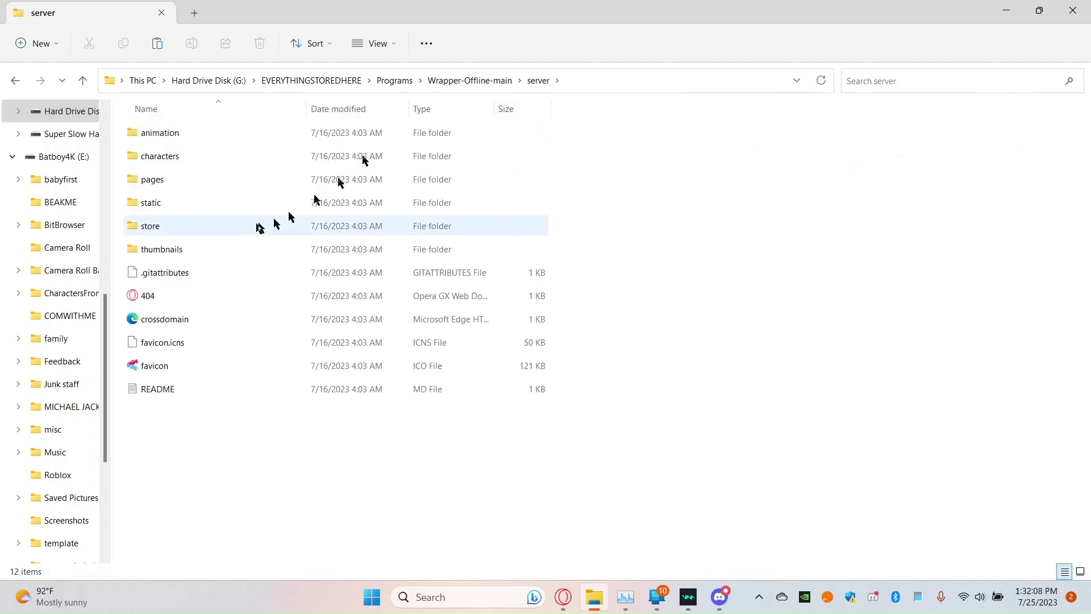
double_click(147, 232)
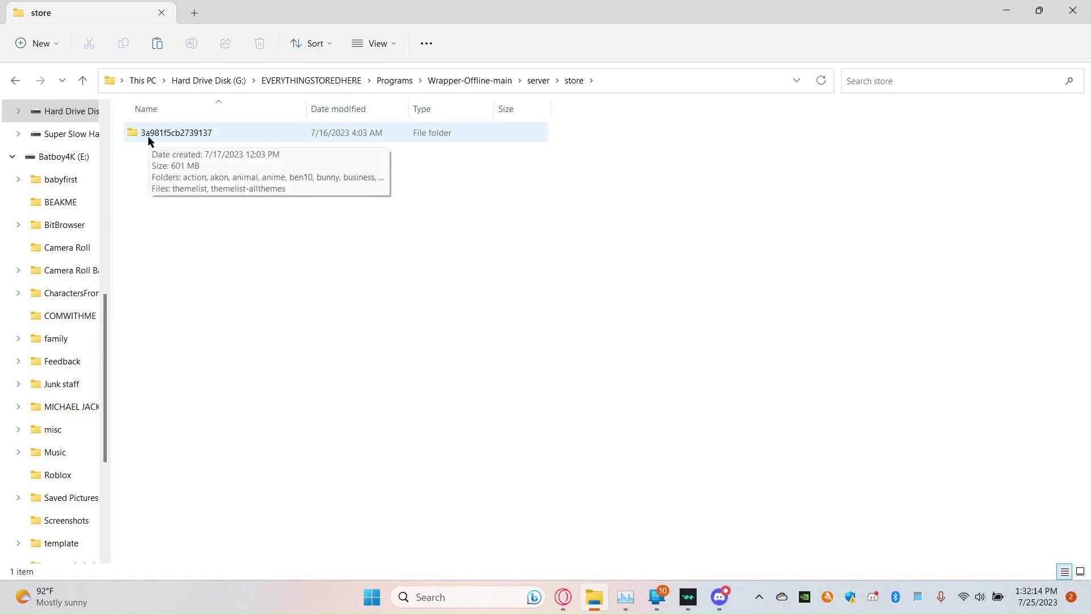
double_click(193, 134)
scroll(665, 372, "down", 4)
scroll(318, 205, "up", 4)
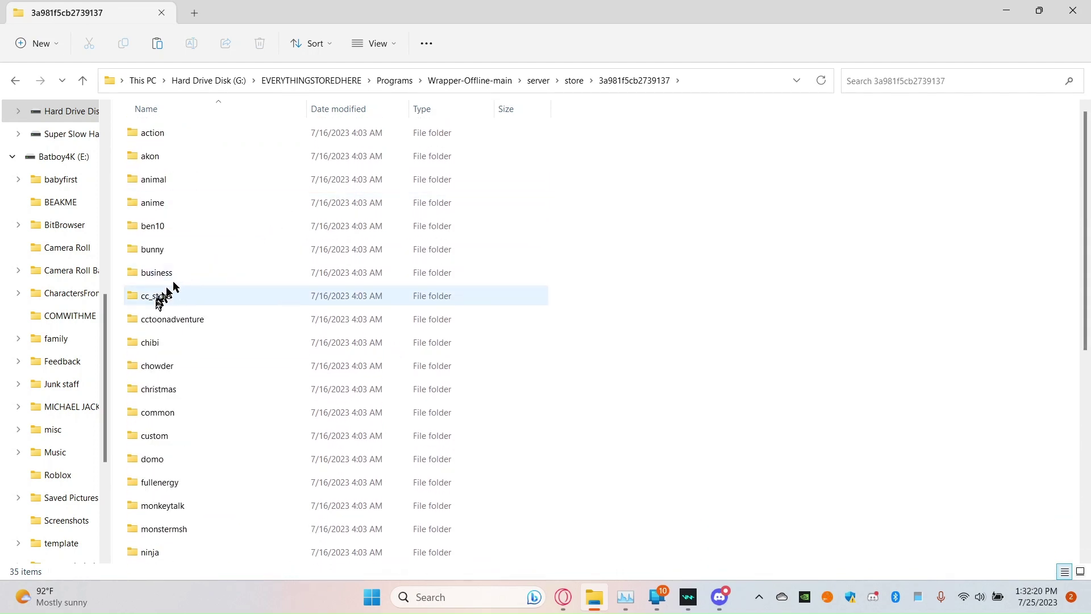
double_click(152, 304)
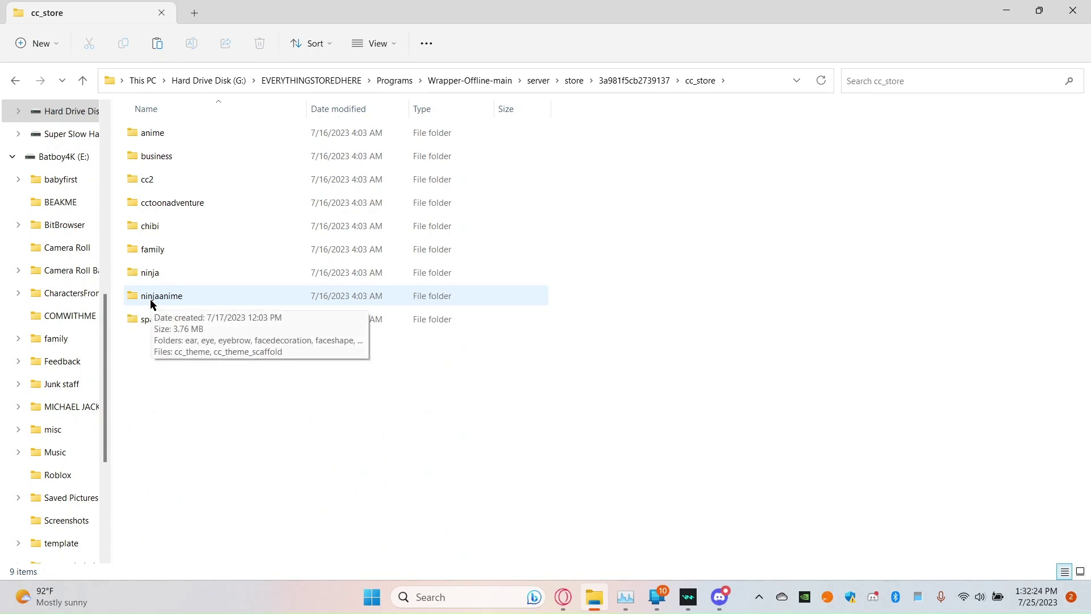
left_click(159, 248)
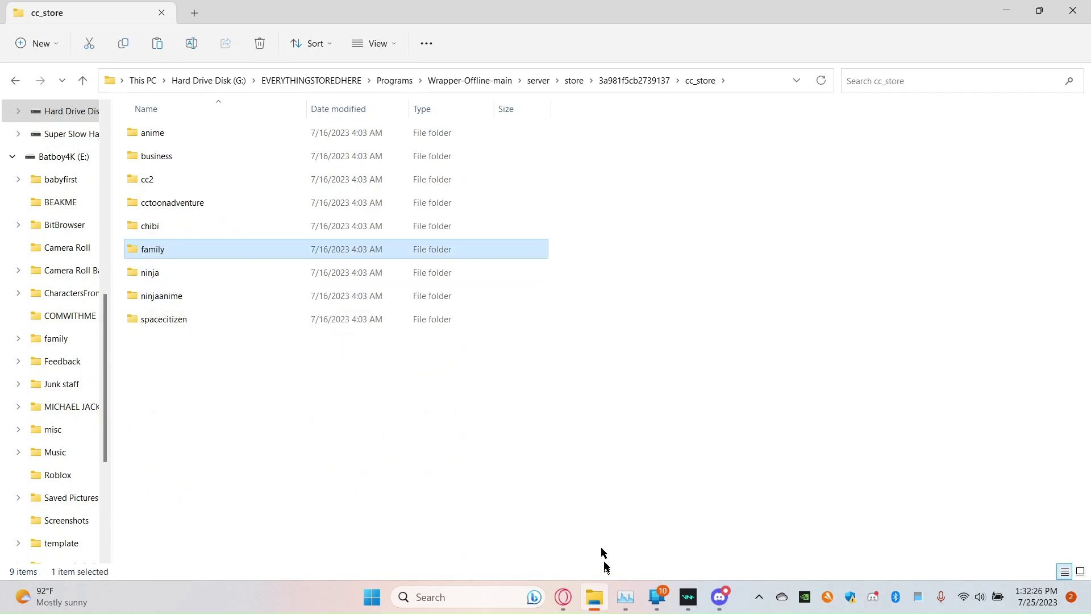
- Move the family folder from Downloads into cc_store via a second tab, dismissing the Google Drive notice
left_click(190, 11)
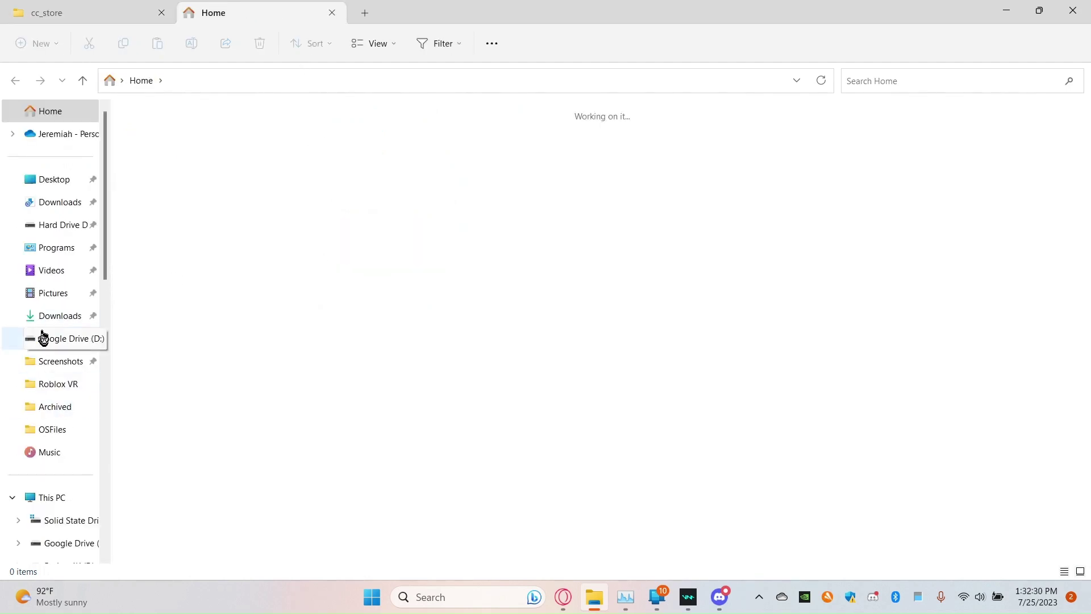
scroll(60, 470, "down", 2)
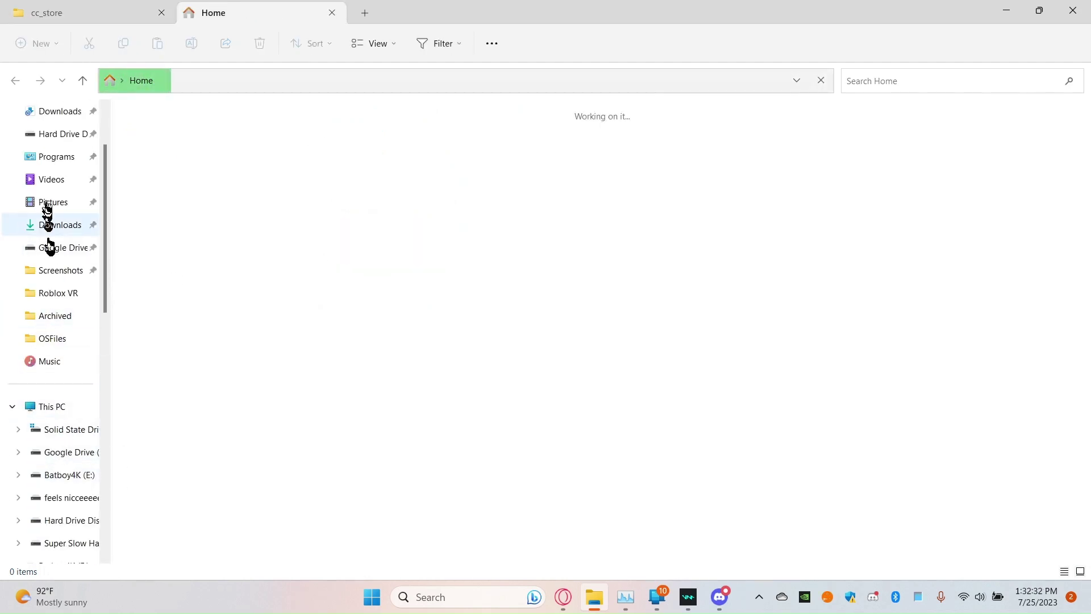
scroll(55, 120, "up", 2)
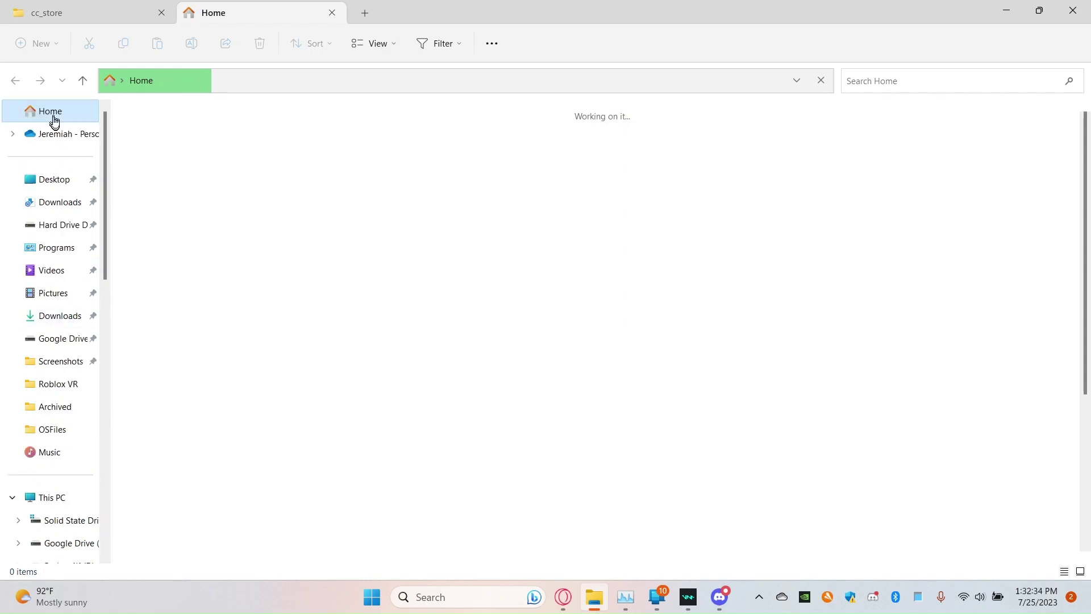
left_click(55, 202)
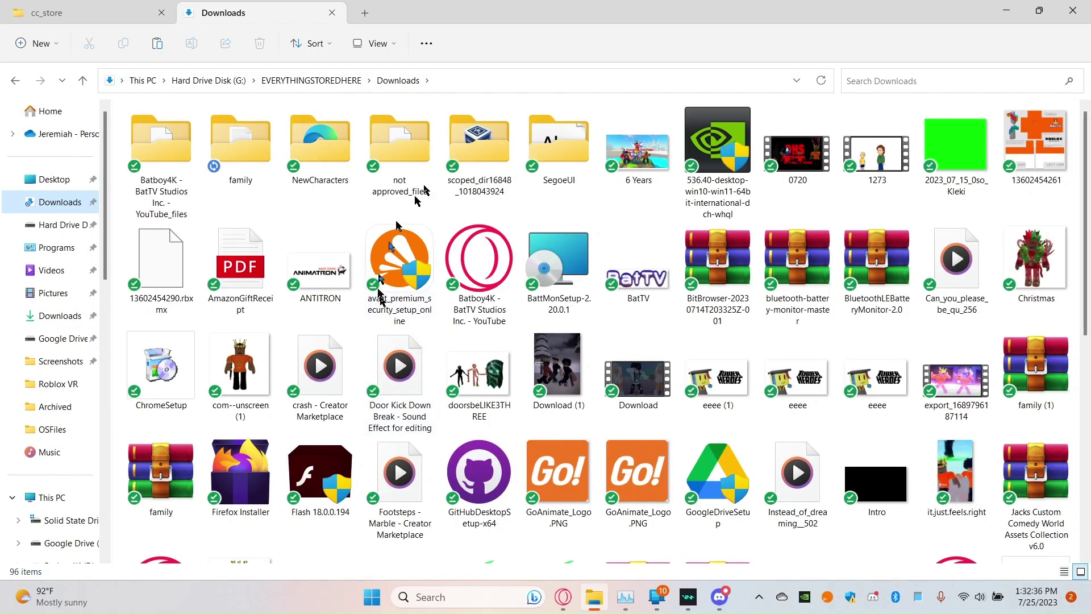
left_click(255, 147)
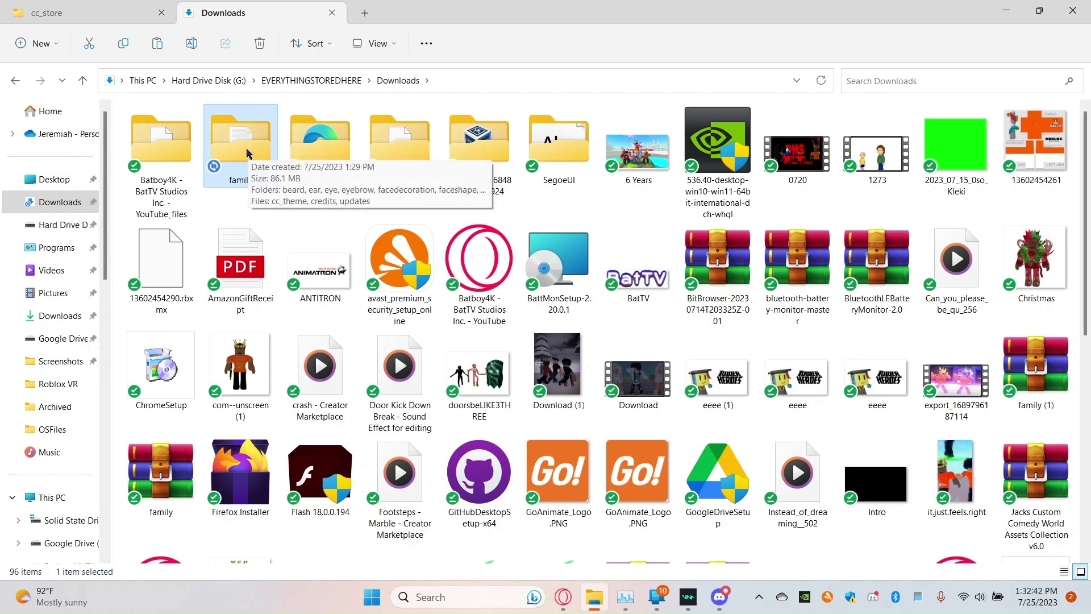
left_click_drag(247, 152, 435, 166)
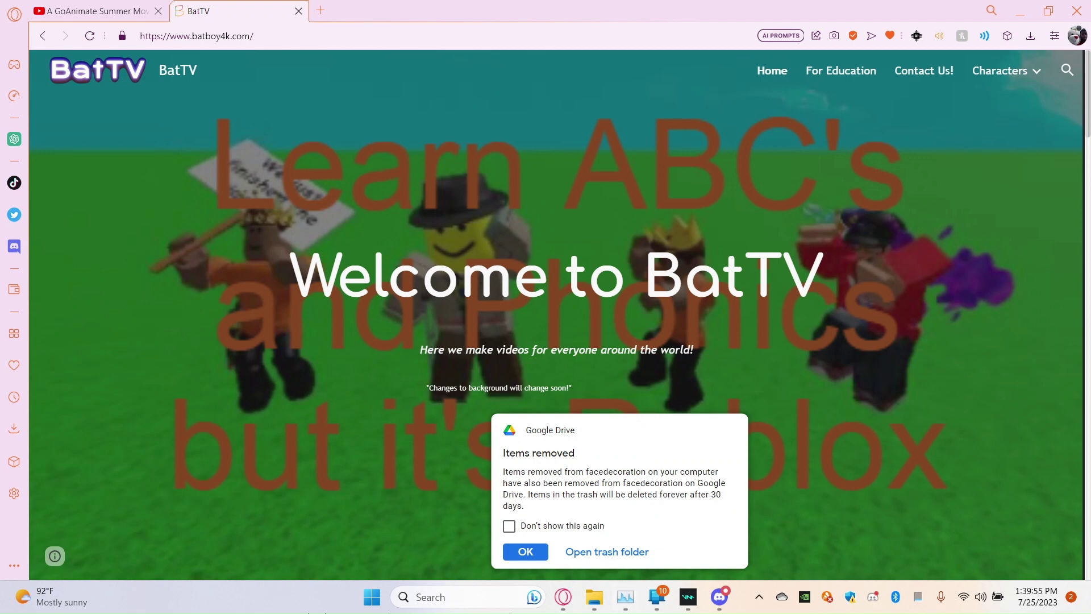
left_click(525, 551)
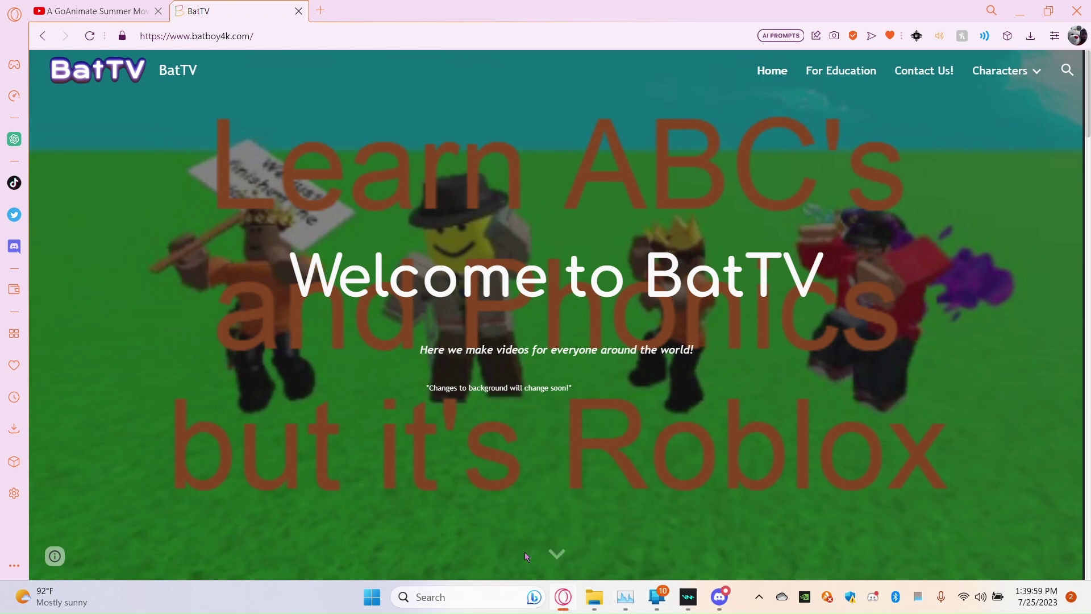
- Run npm start in a terminal opened in Wrapper-Offline-main, then minimize Task Manager
left_click(1018, 10)
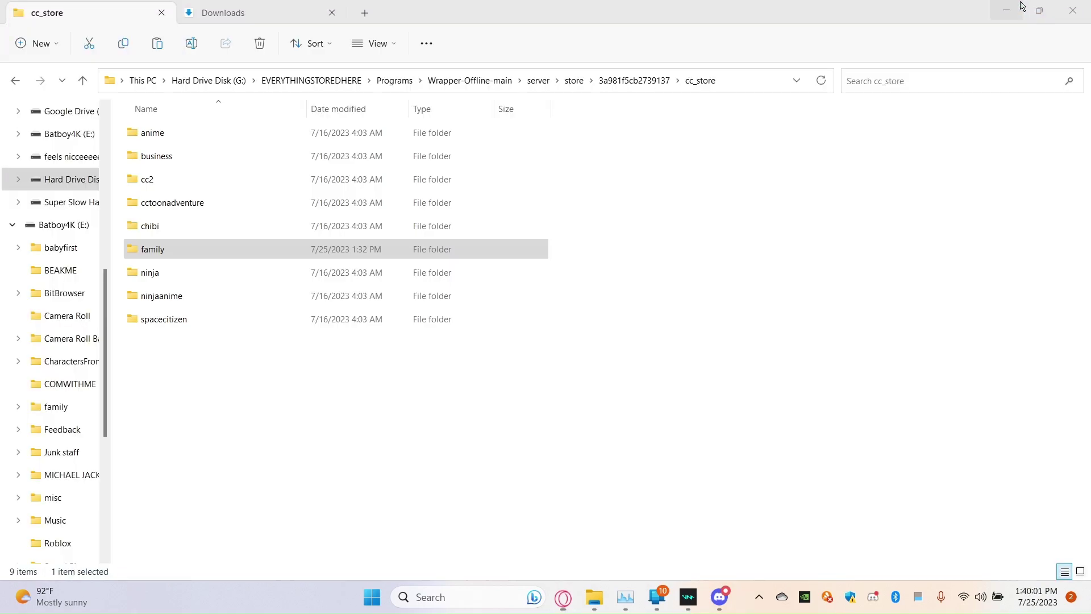
left_click(465, 80)
left_click(332, 12)
right_click(307, 215)
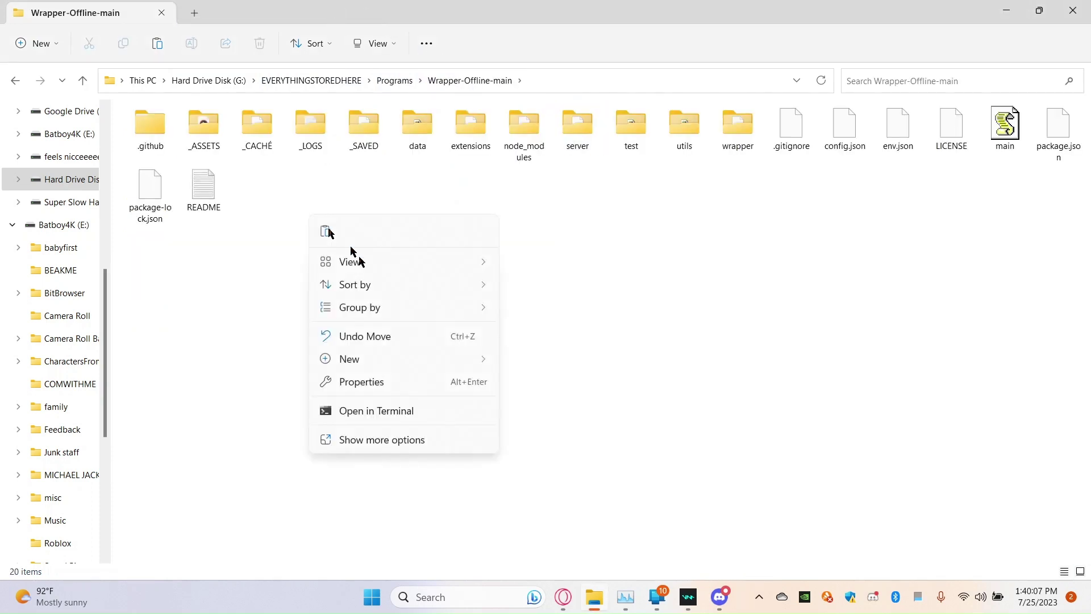
left_click(330, 411)
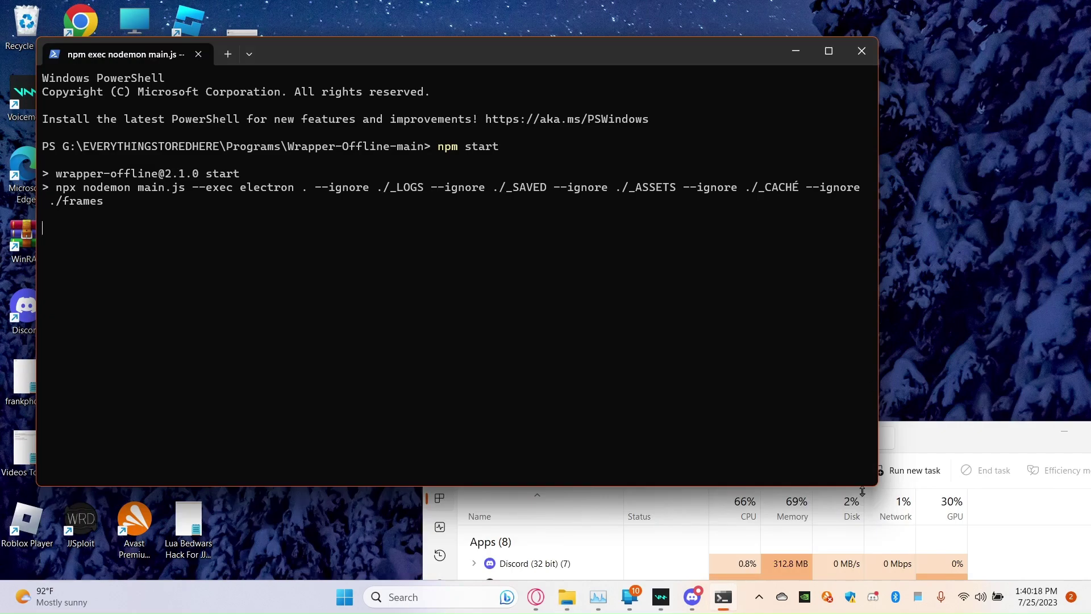
left_click_drag(976, 440, 852, 294)
left_click(941, 287)
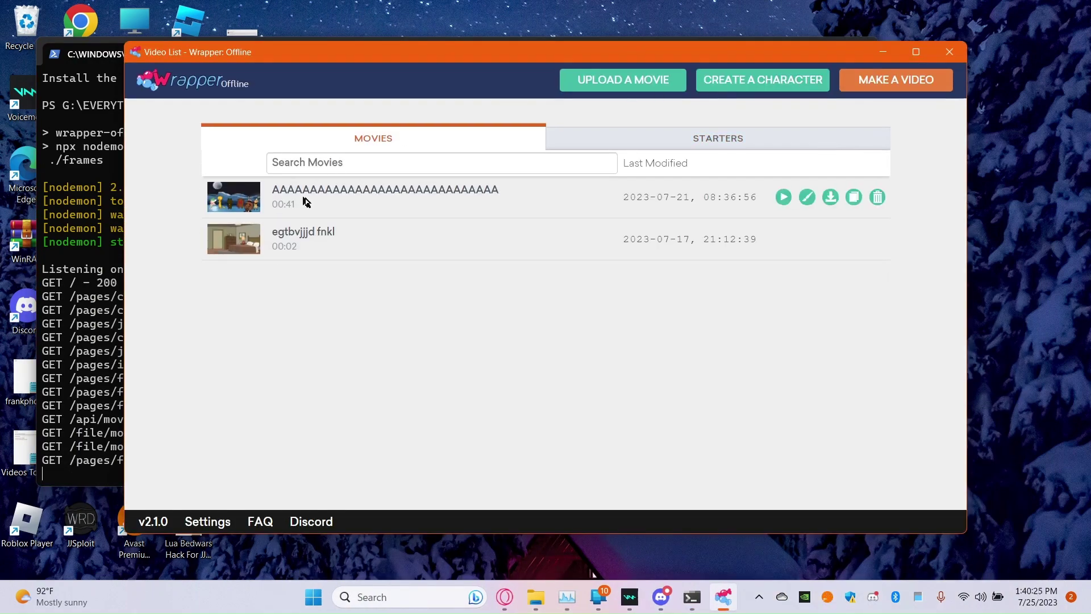
- Create a new Comedy World character with the first body type and scroll the expanded tops list
left_click(784, 80)
left_click(334, 273)
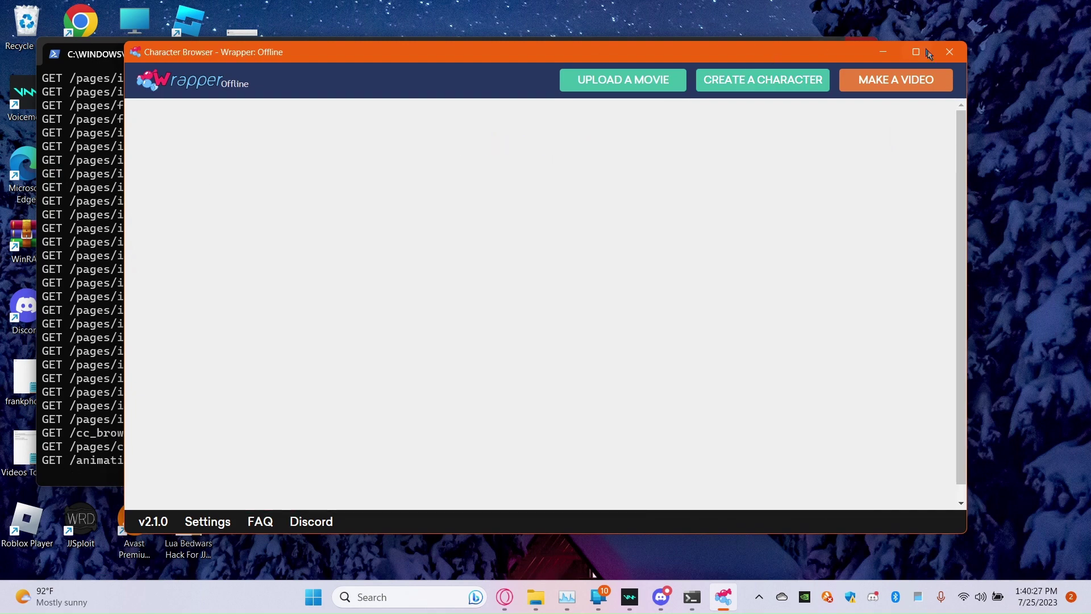
left_click(928, 51)
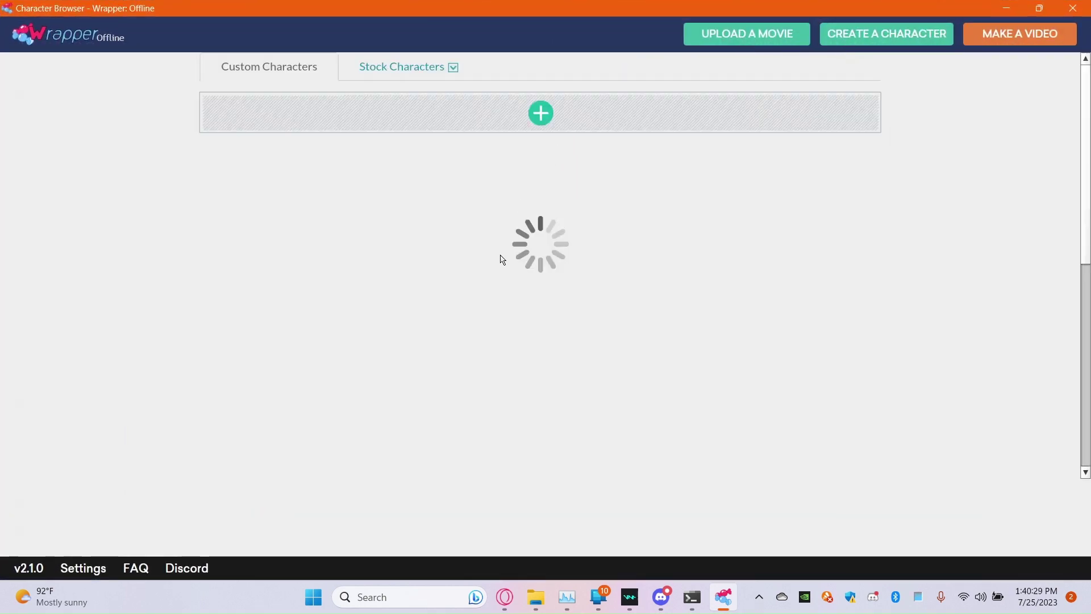
left_click(541, 113)
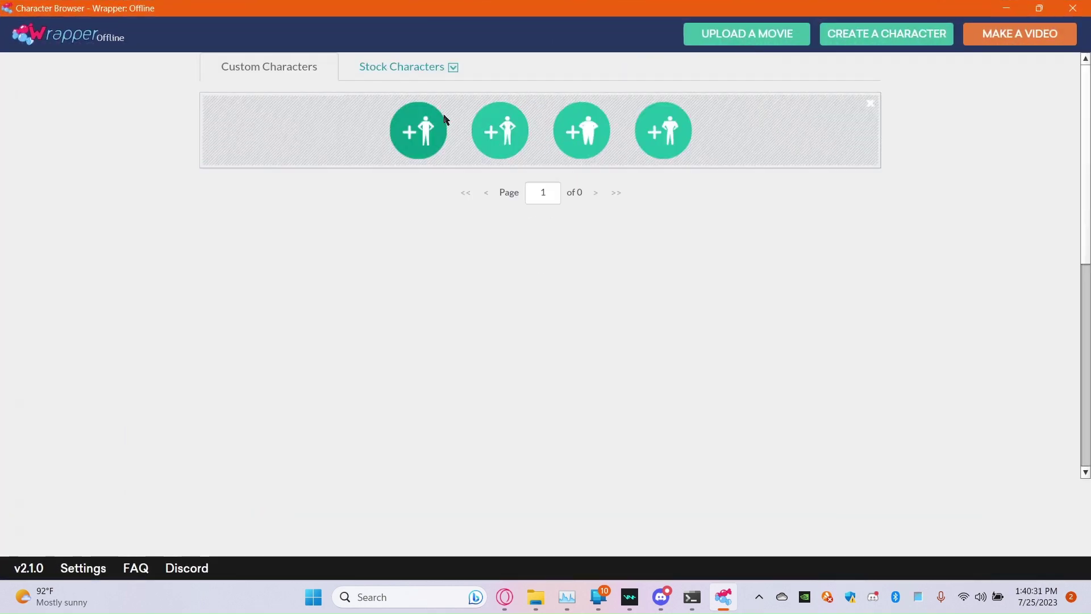
left_click(432, 128)
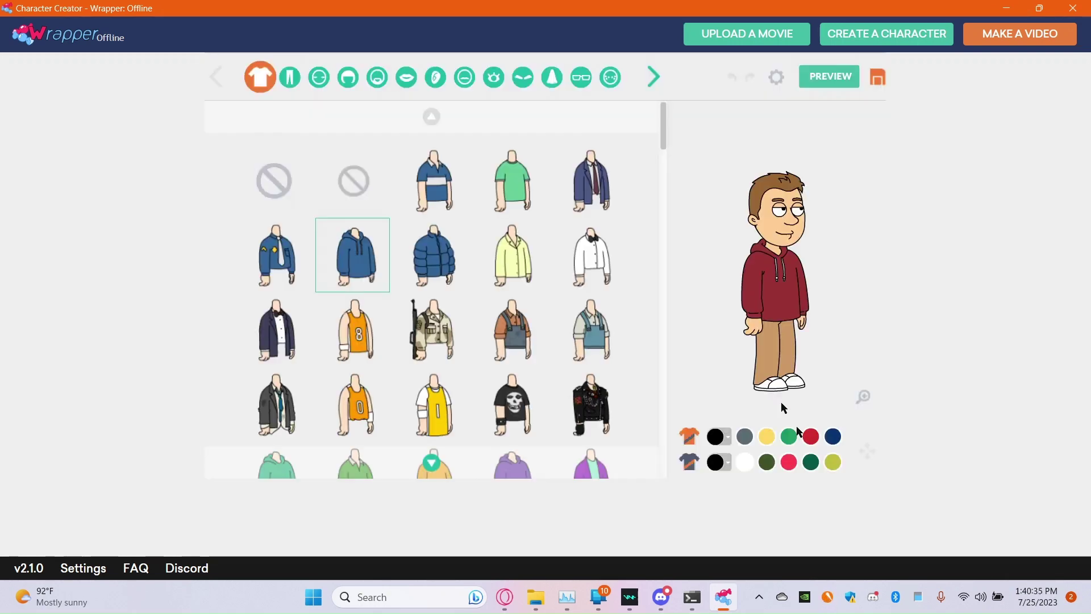
left_click_drag(662, 145, 676, 382)
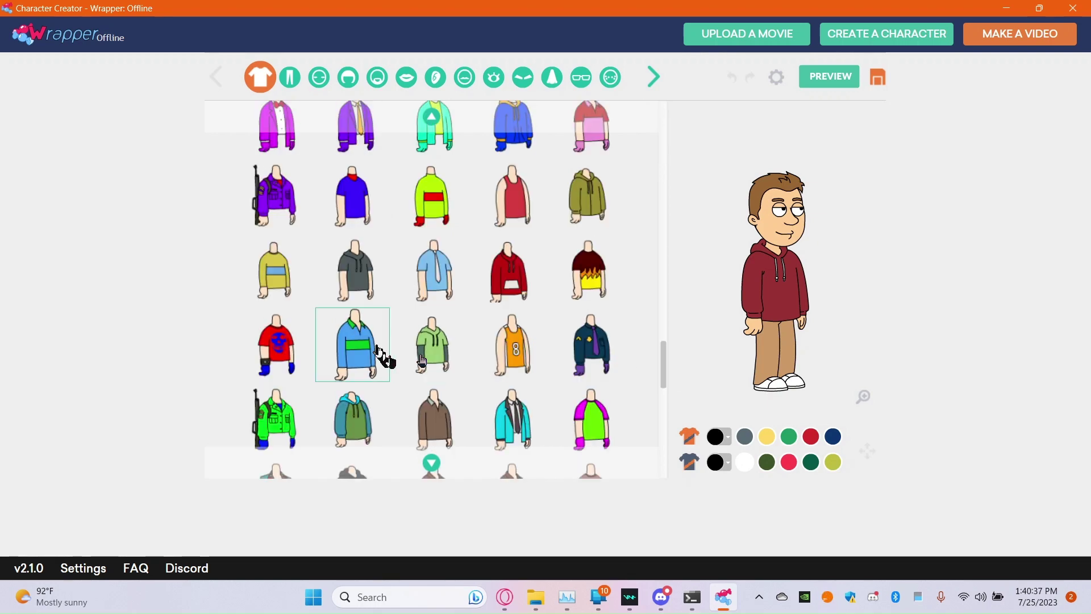